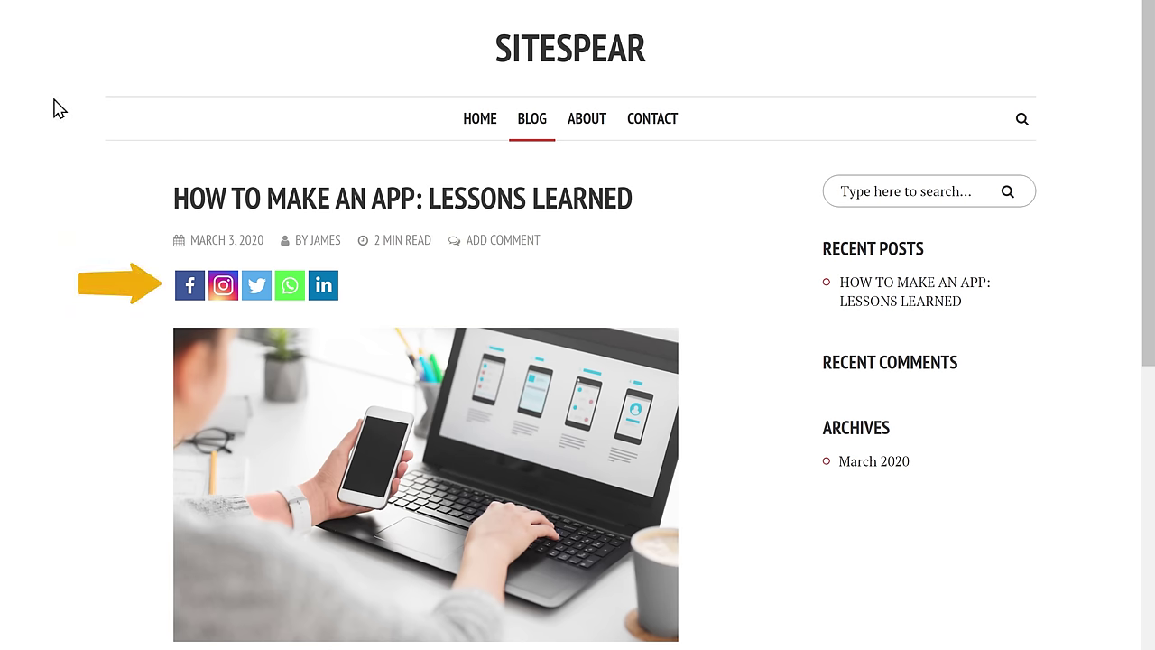
- Share the 'HOW TO MAKE AN APP: LESSONS LEARNED' post to Facebook via its share icon
scroll(147, 188, "down", 2)
left_click(191, 197)
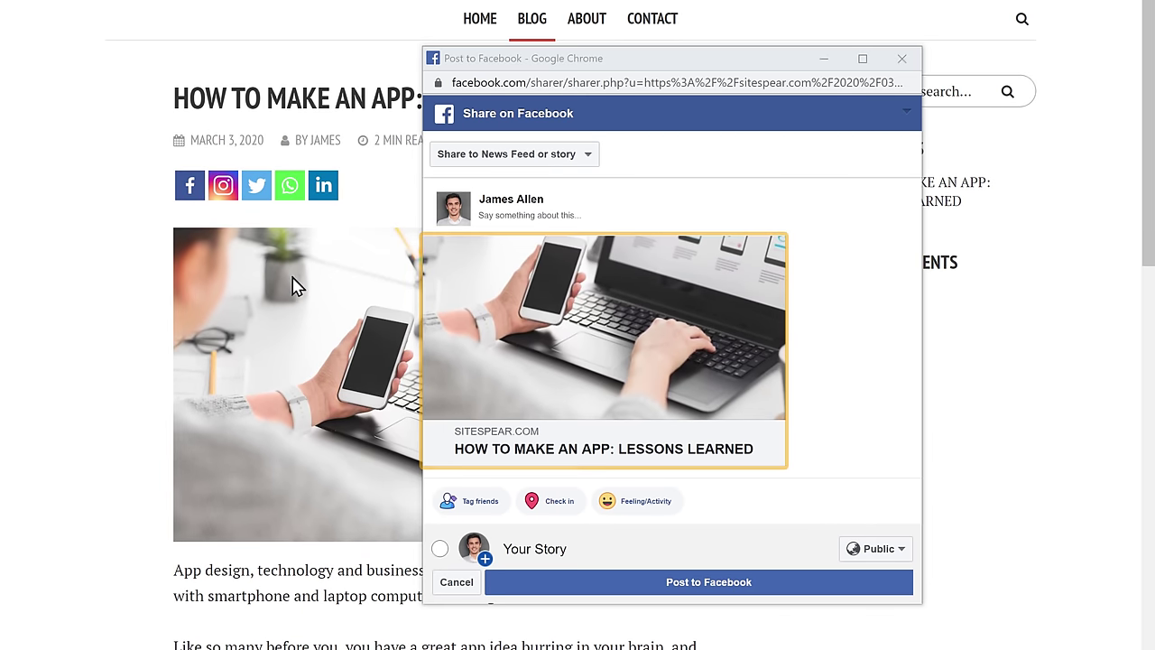
left_click(700, 591)
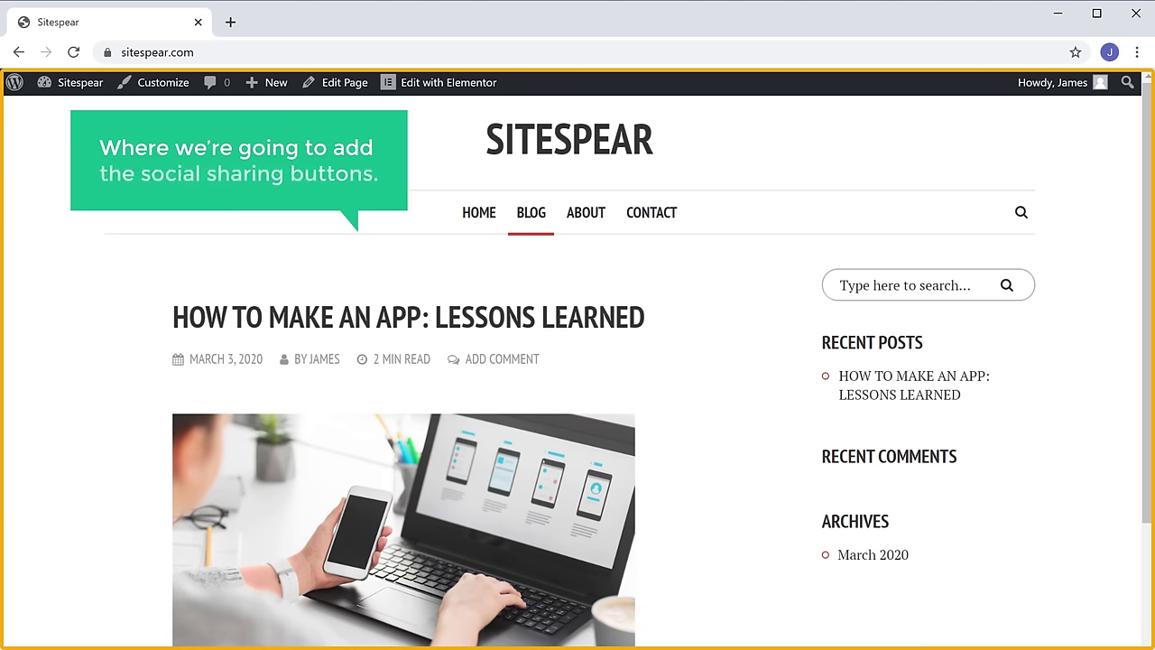
- Scroll down and back up through the blog post
scroll(578, 361, "down", 7)
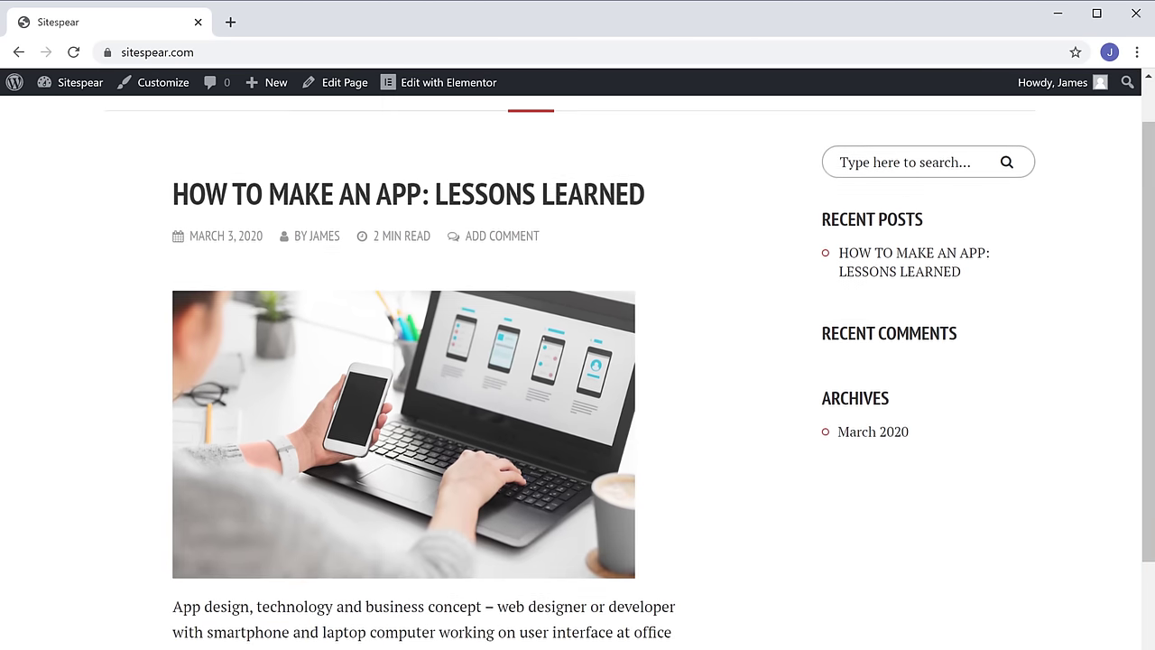
scroll(578, 361, "up", 10)
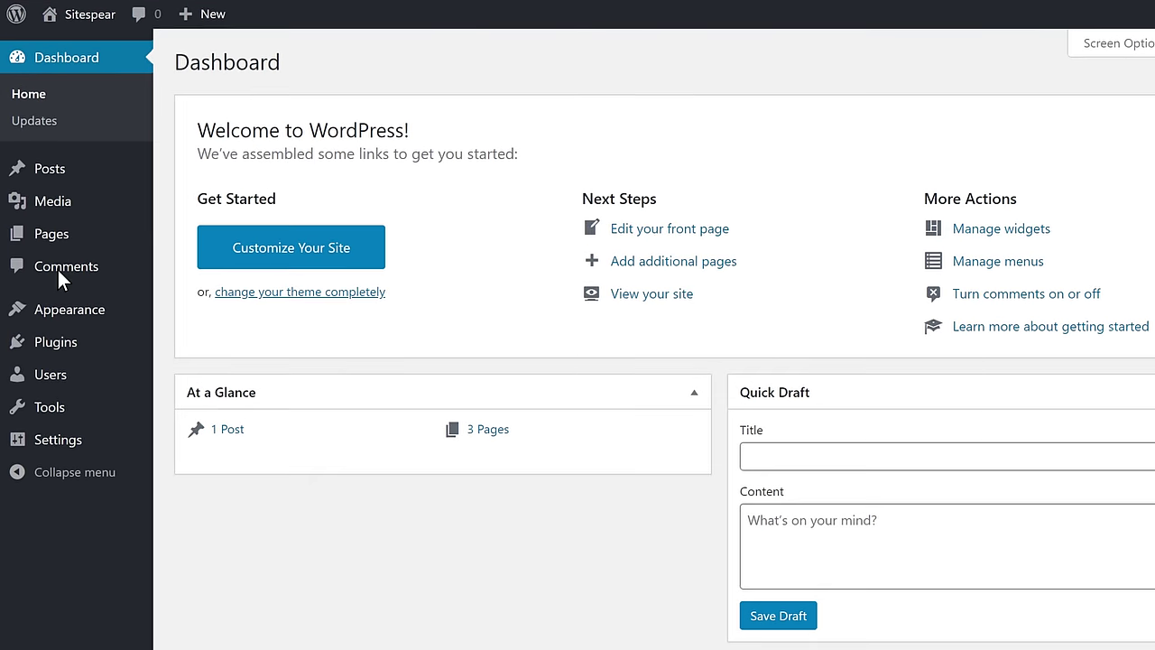
- Go to Plugins > Add New in the admin sidebar
mouse_move(50, 350)
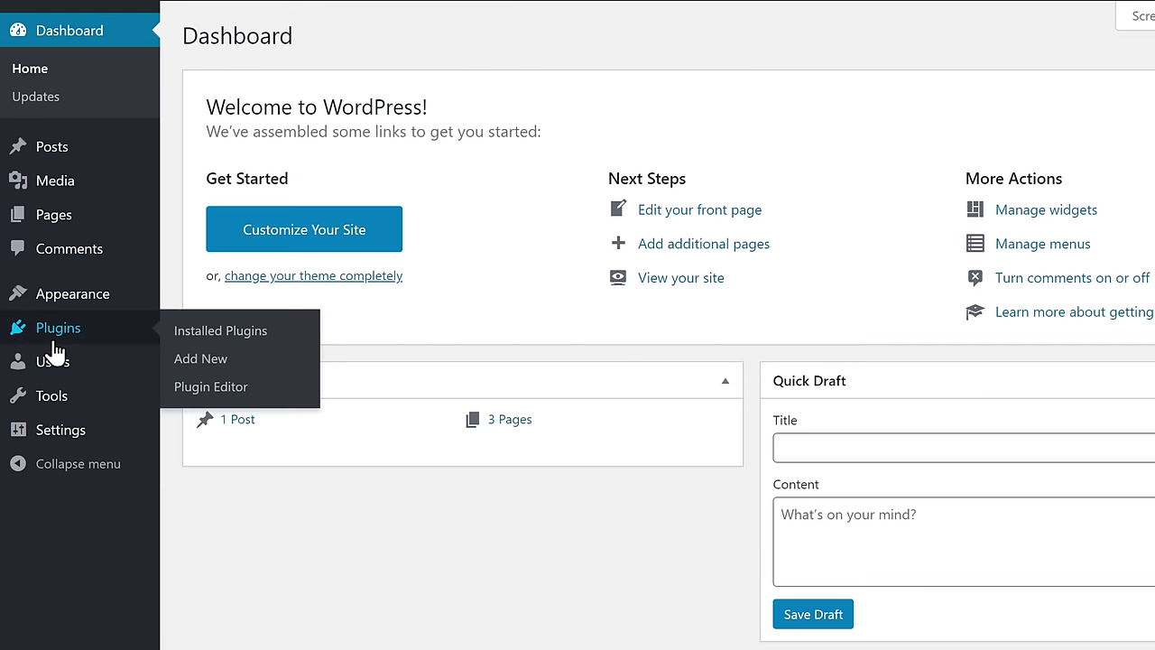
left_click(199, 372)
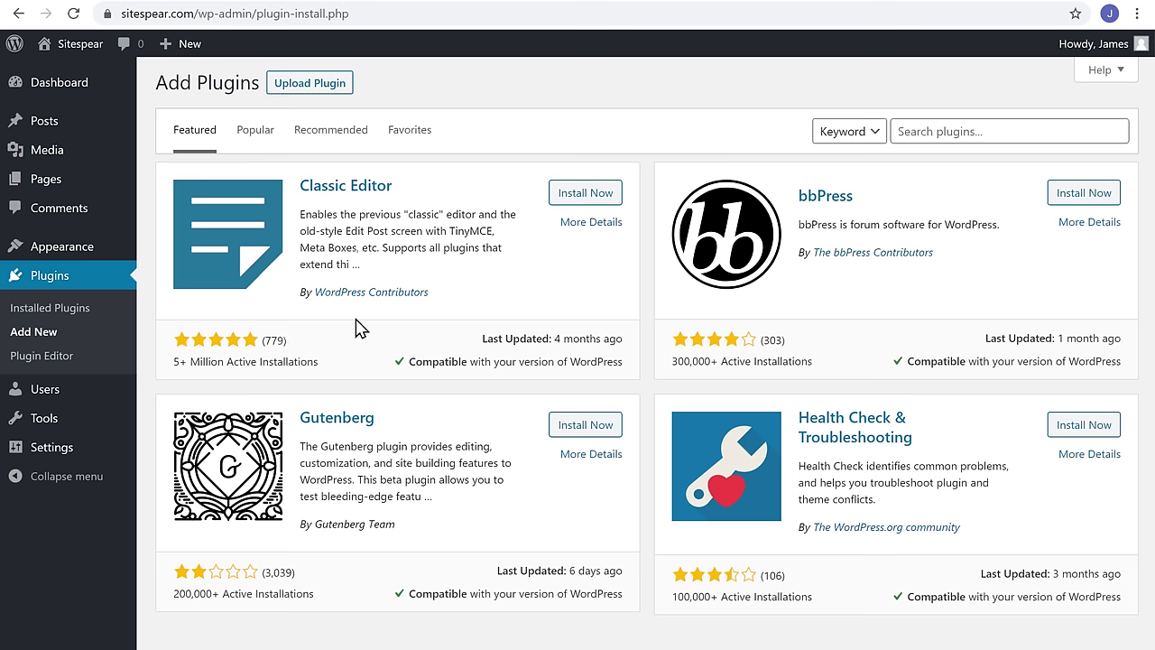
- Search for 'social share', then install and activate Sassy Social Share
left_click(1007, 131)
type("social share")
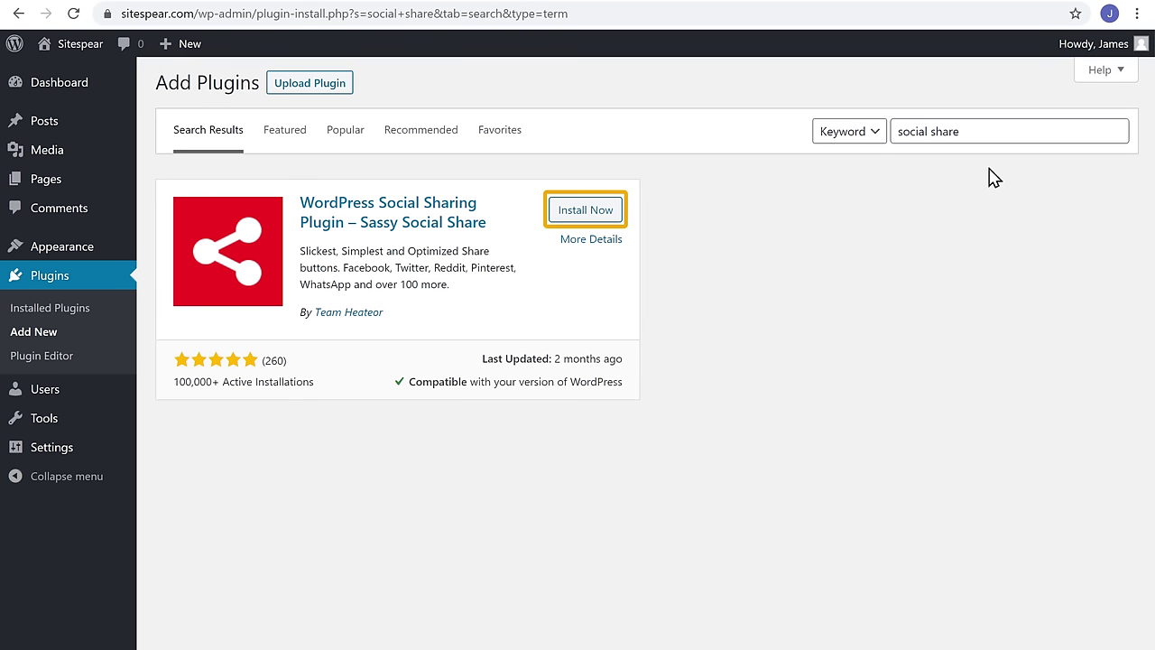
left_click(573, 221)
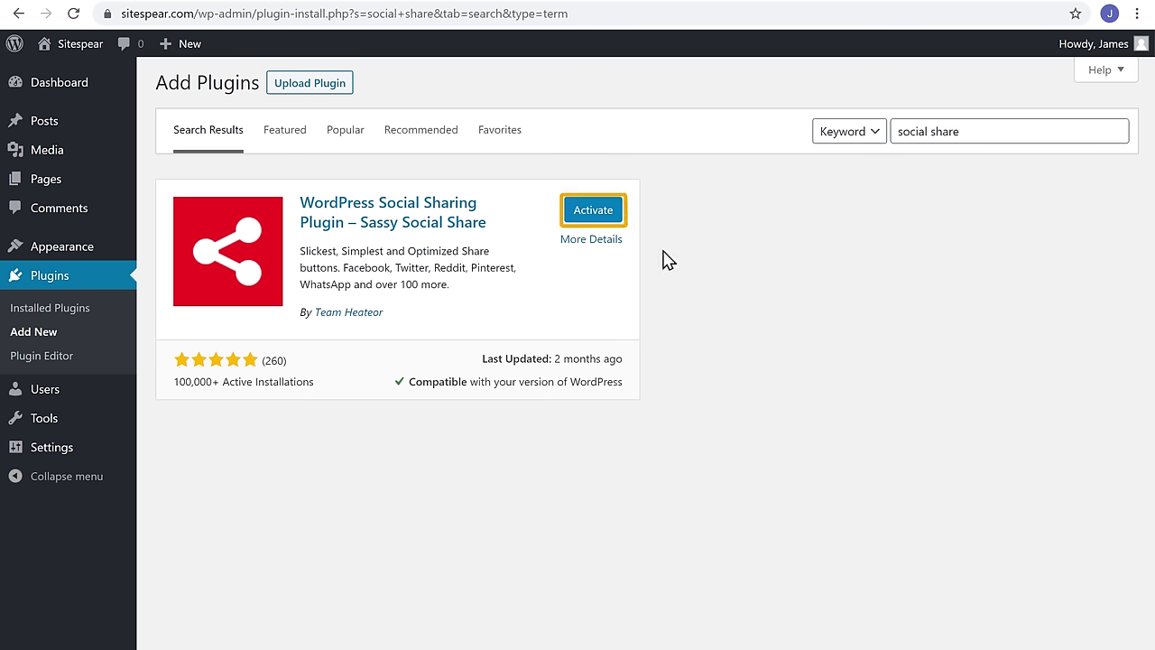
left_click(594, 220)
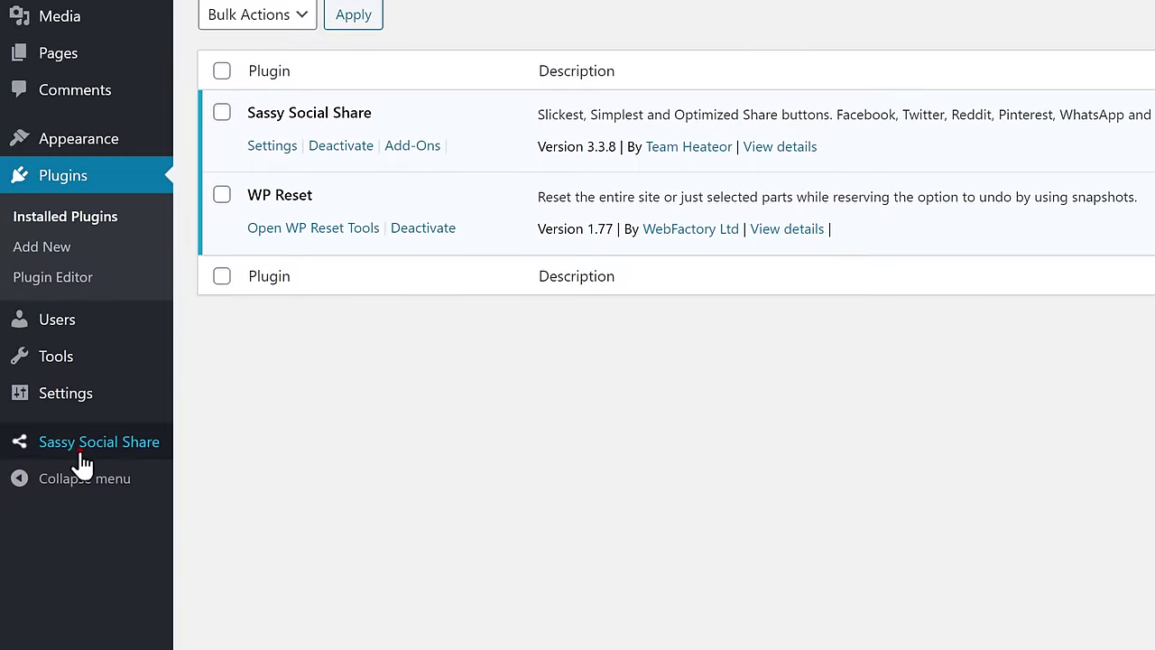
- Open the Standard Interface tab in the Sassy Social Share settings
left_click(82, 451)
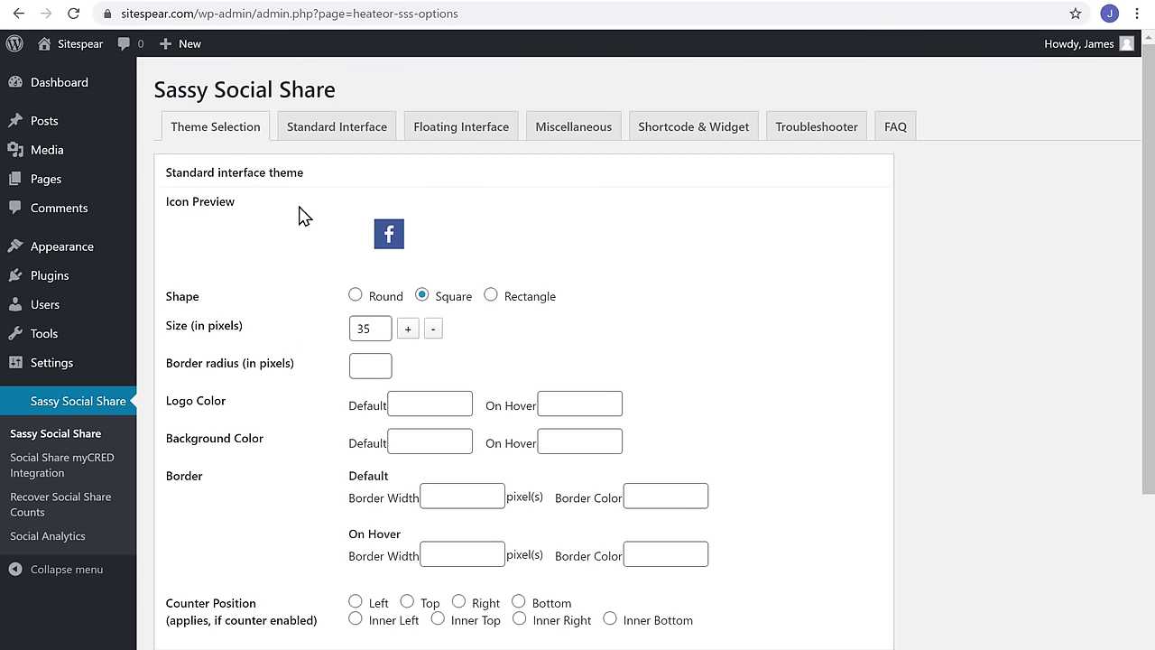
left_click(329, 137)
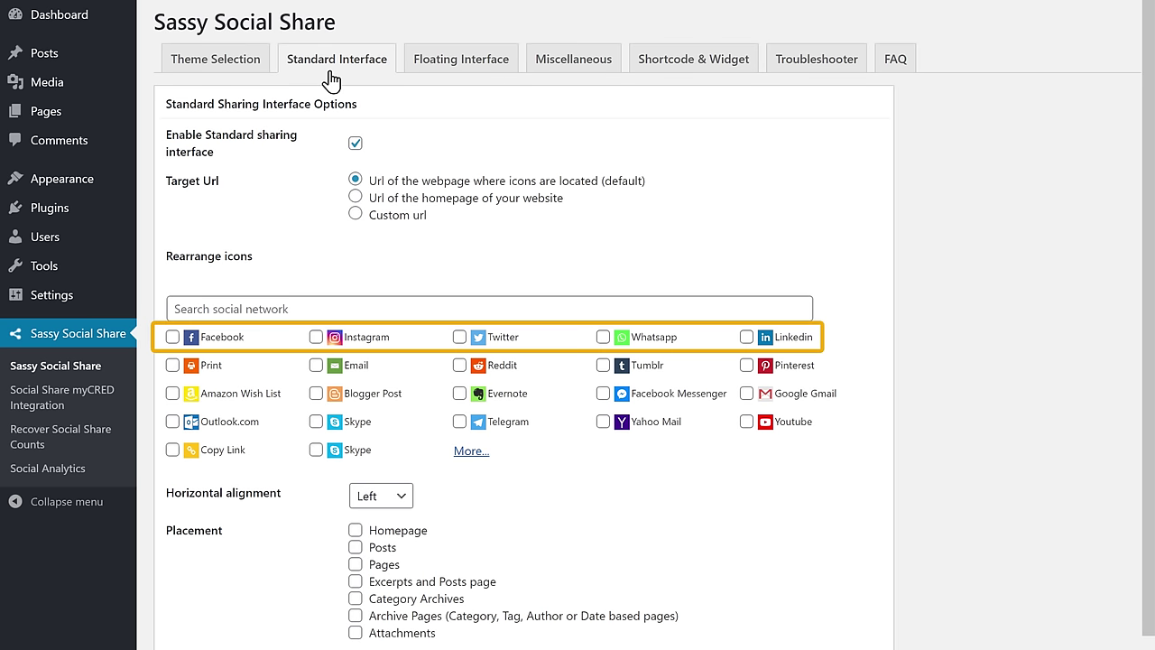
- Select Facebook, Instagram, Twitter, Whatsapp and Linkedin as share networks
left_click(173, 338)
left_click(316, 372)
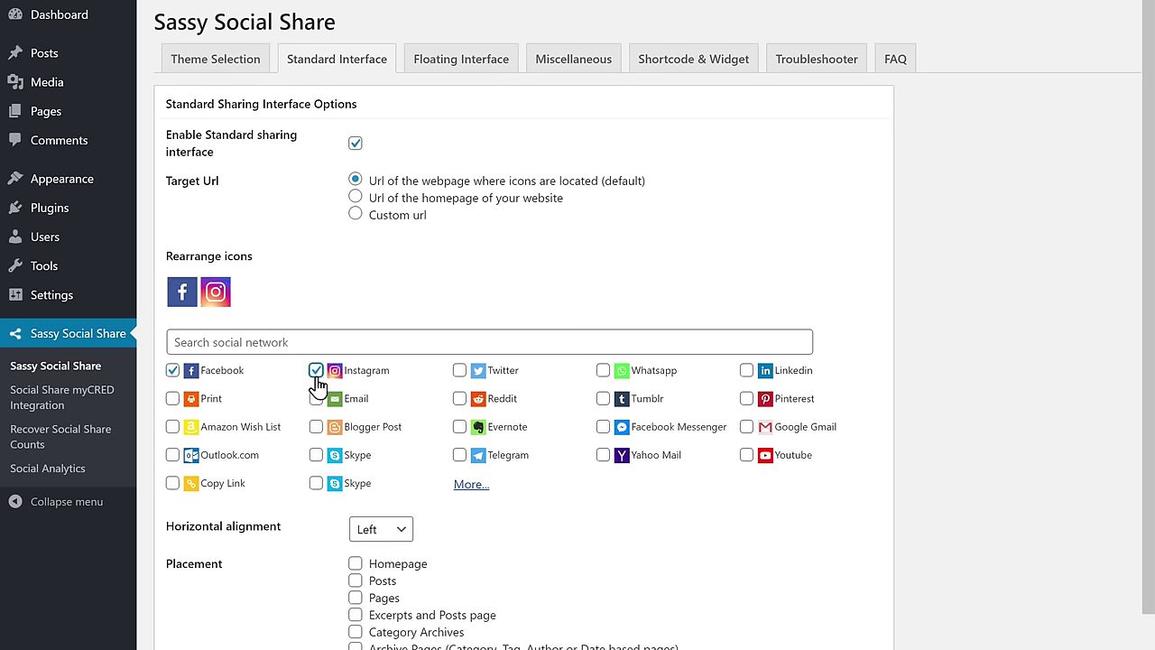
left_click(459, 373)
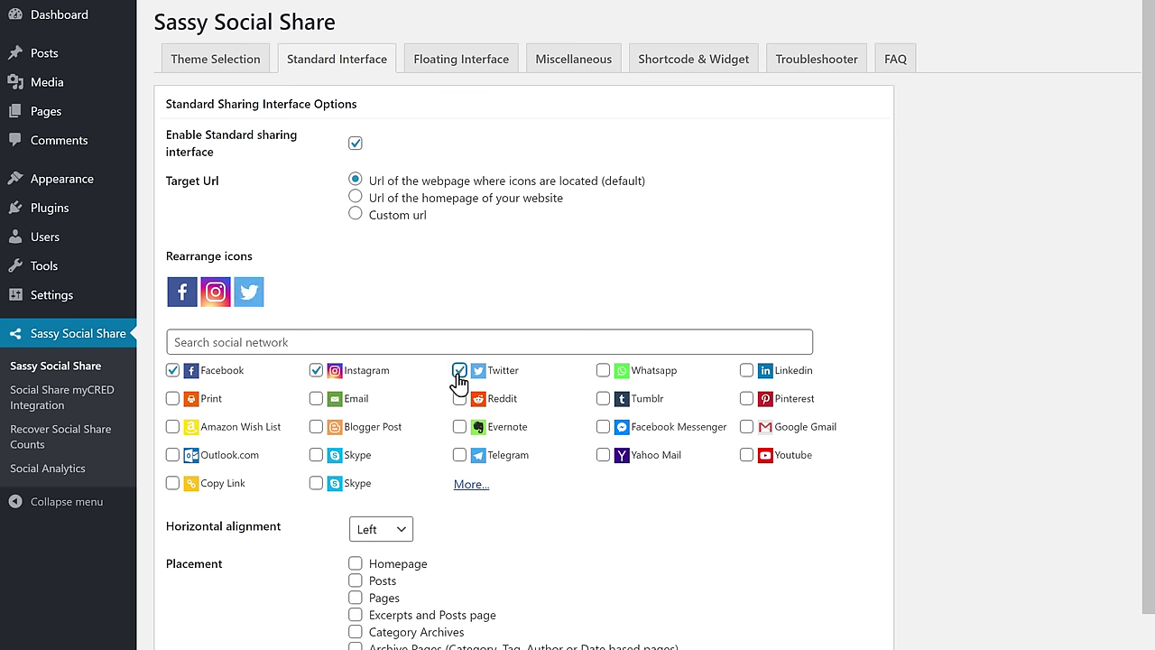
left_click(603, 371)
left_click(747, 372)
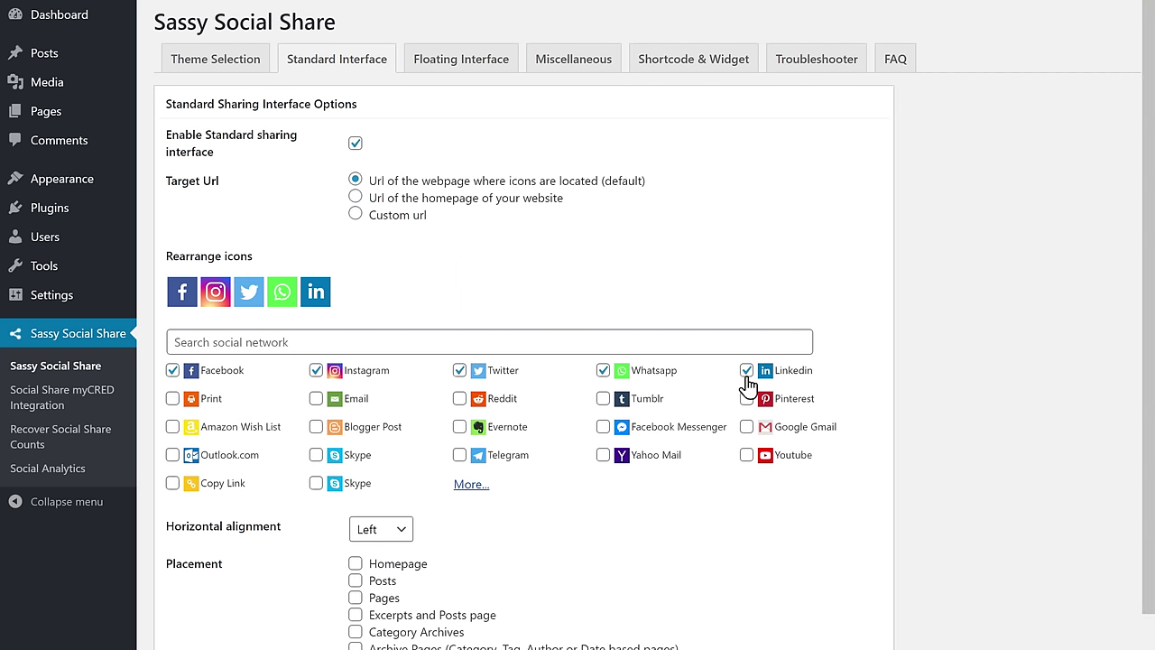
scroll(749, 384, "down", 4)
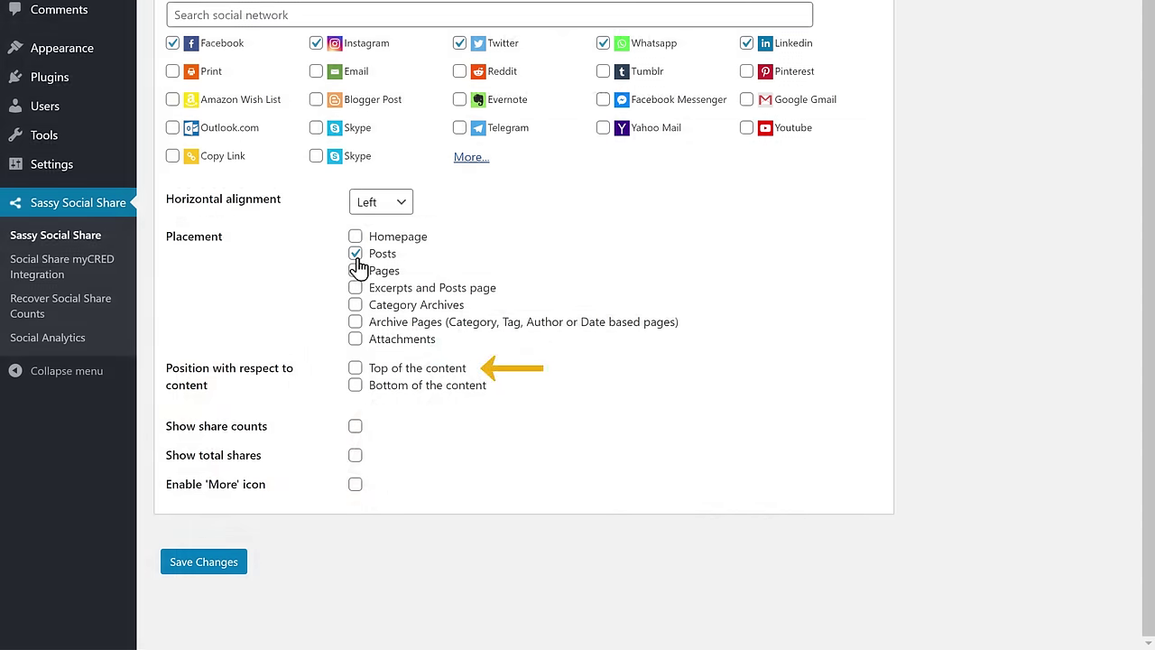
- Enable the Top of the content position and save the sharing settings
left_click(355, 369)
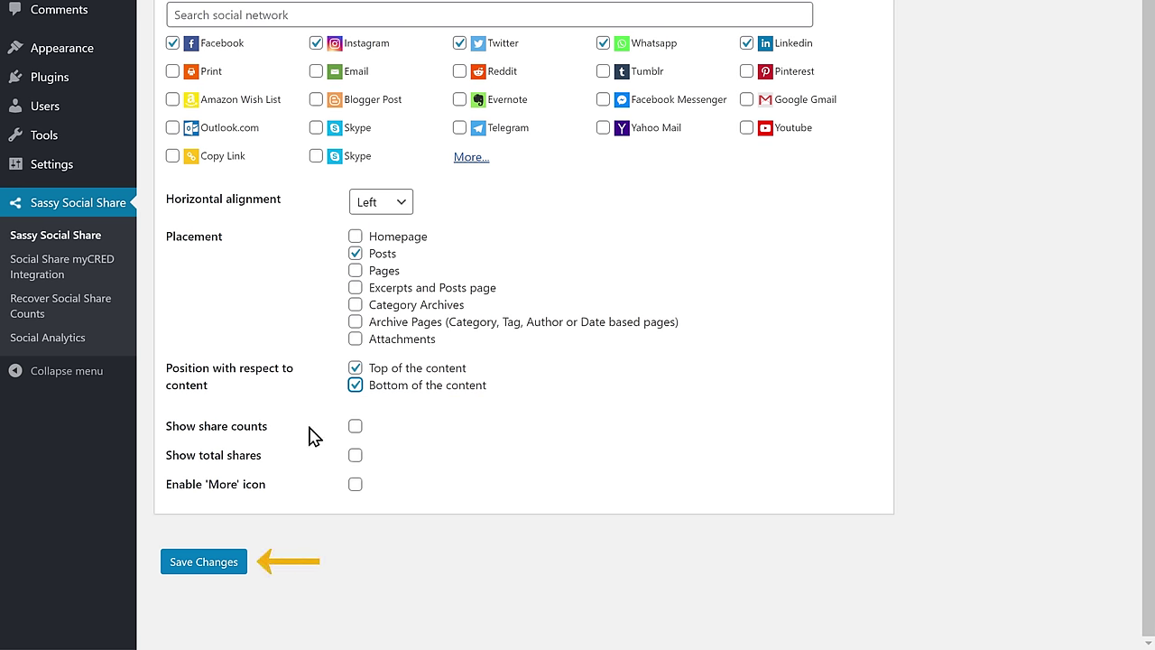
left_click(183, 567)
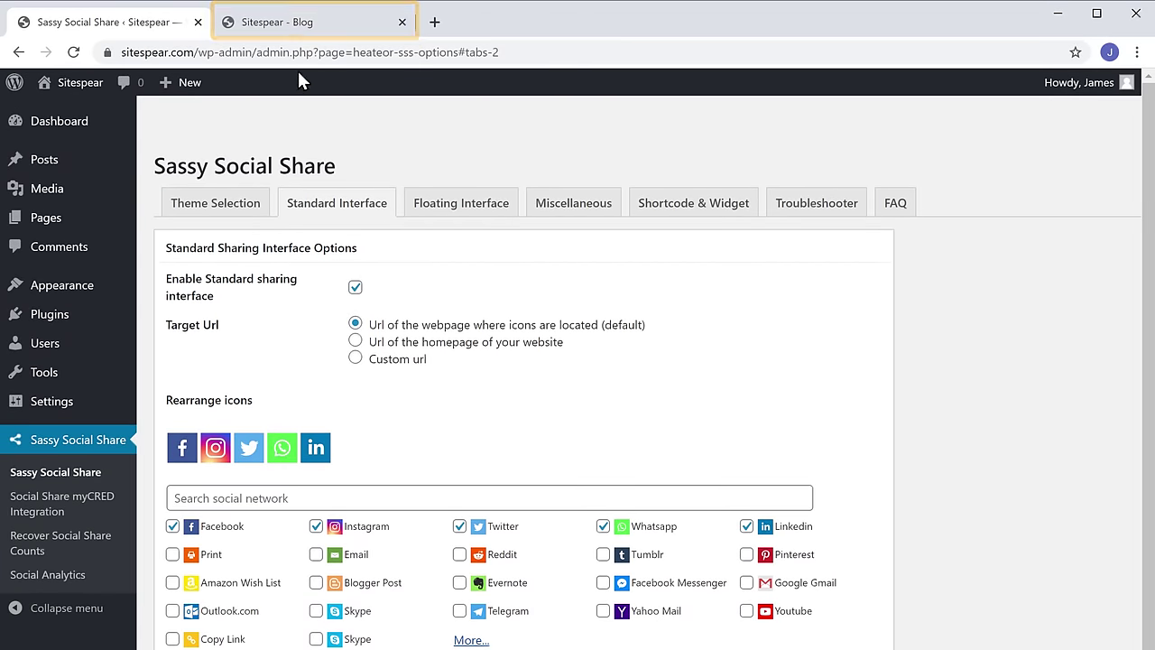
- Reload the Sitespear - Blog tab to see the new buttons, then share the post to Facebook
left_click(305, 36)
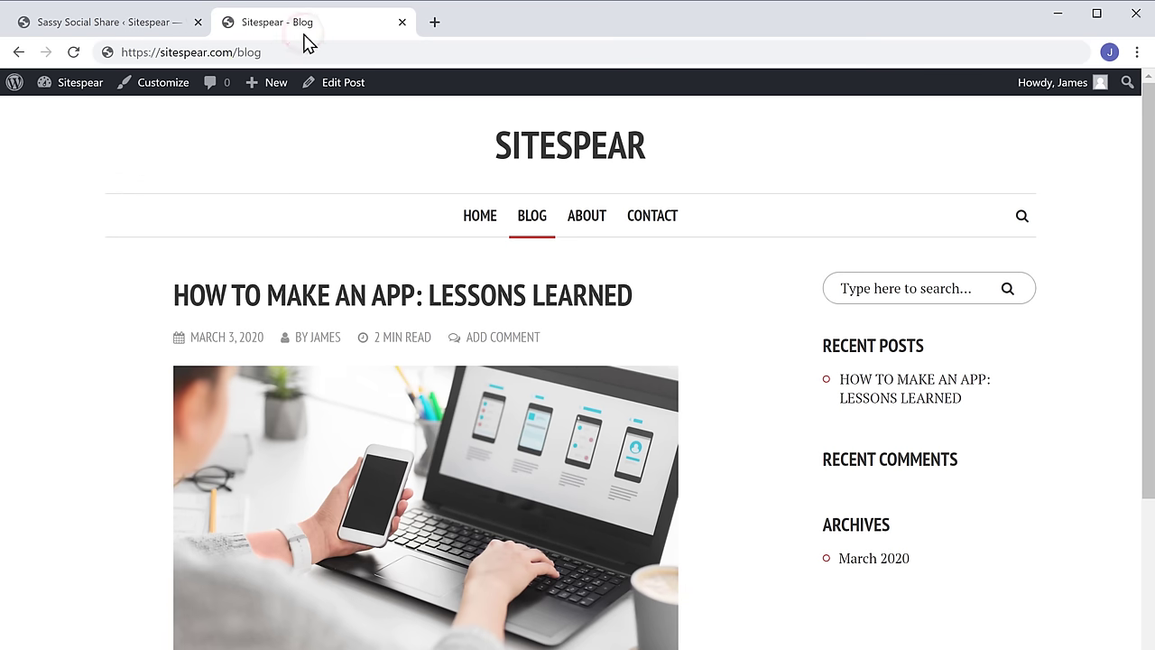
left_click(73, 55)
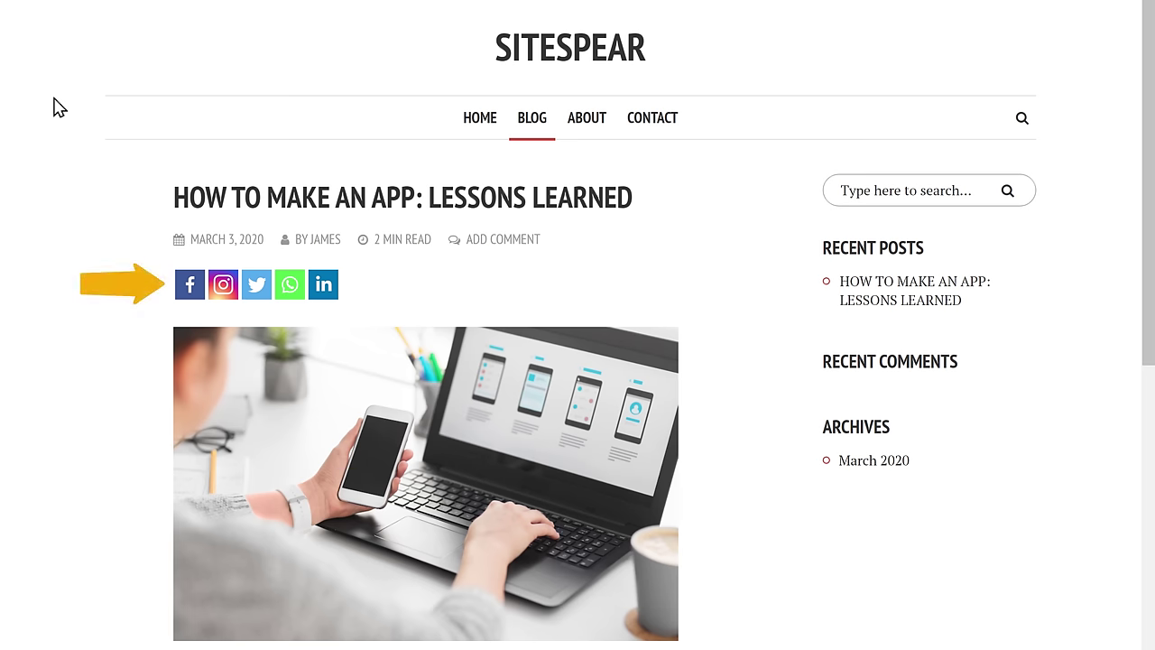
scroll(80, 150, "down", 1)
left_click(190, 217)
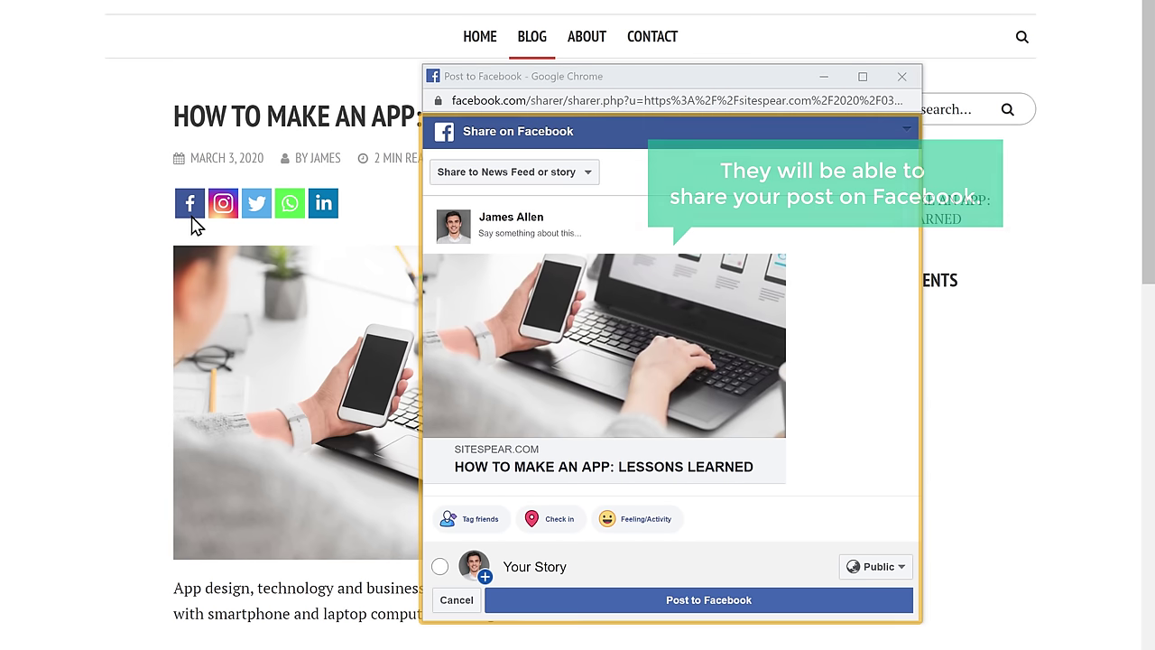
left_click(696, 610)
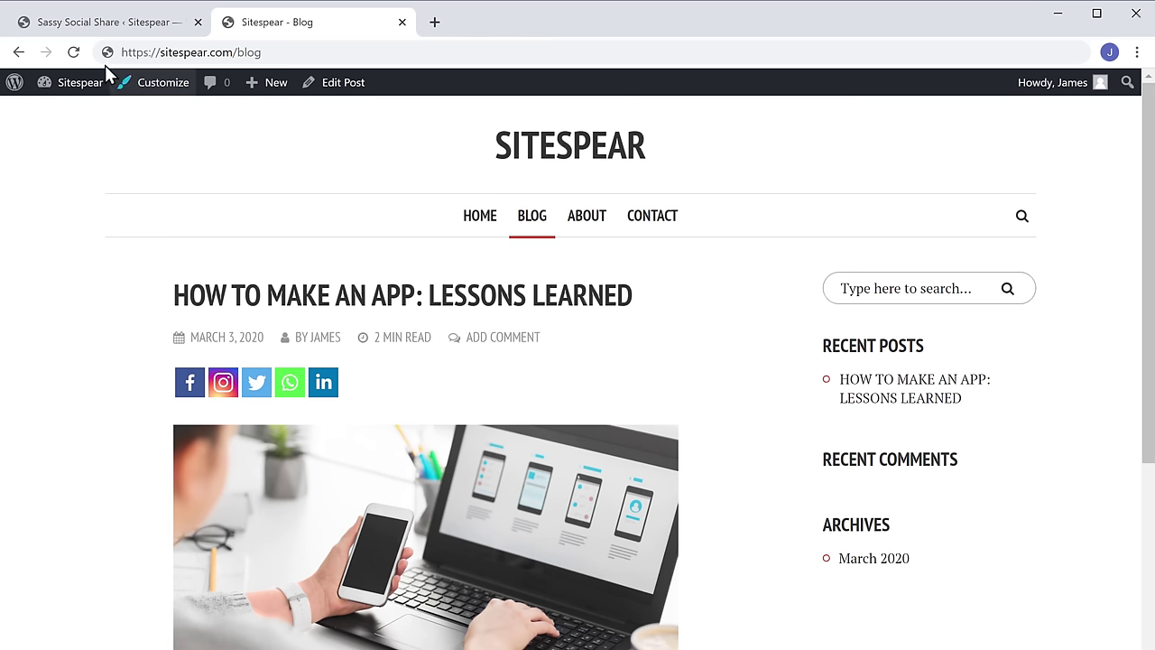
- Set the share icons to Round shape under Theme Selection
left_click(91, 32)
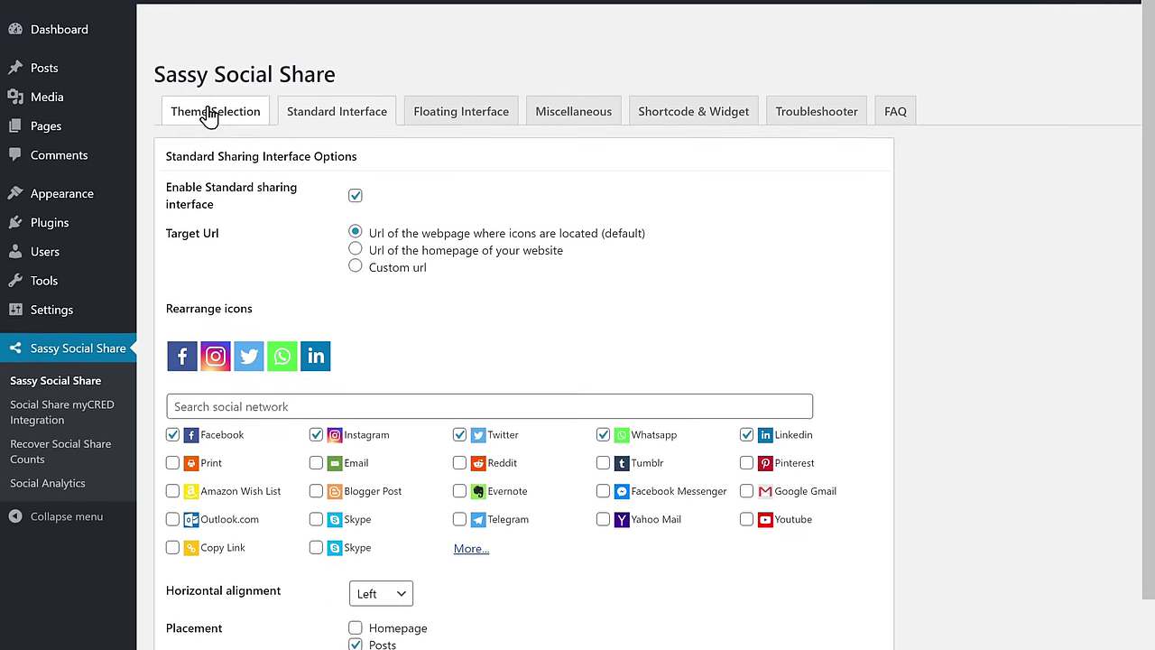
left_click(214, 209)
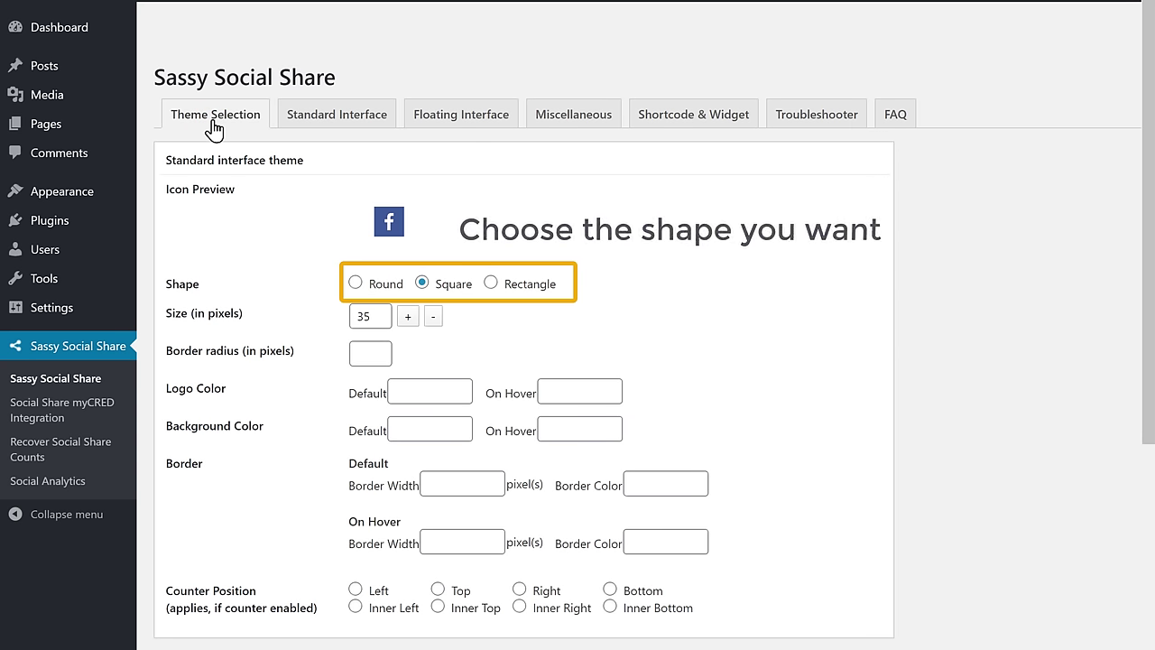
left_click(356, 284)
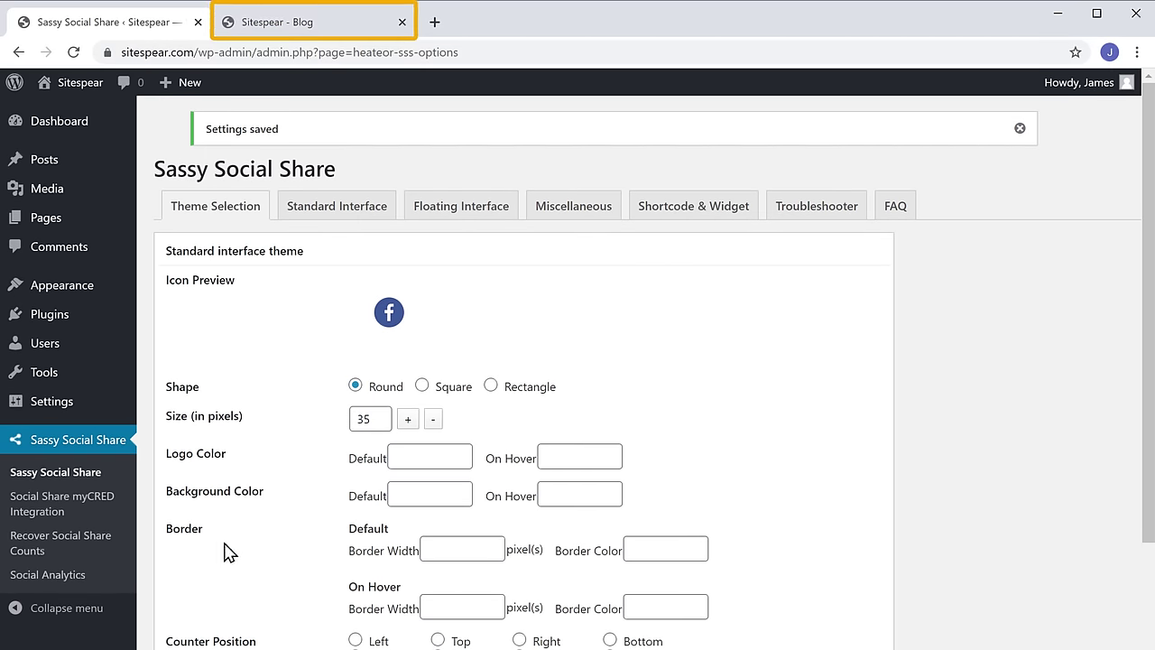
- Reload the post in the Sitespear - Blog tab to view the round buttons
left_click(272, 36)
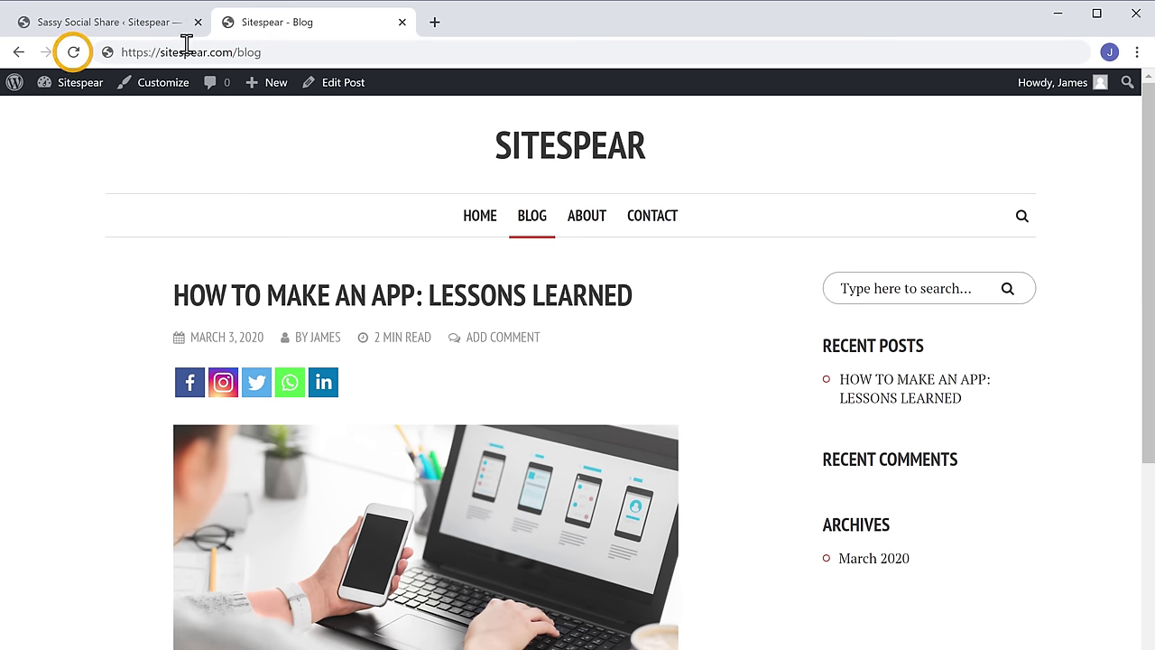
left_click(73, 60)
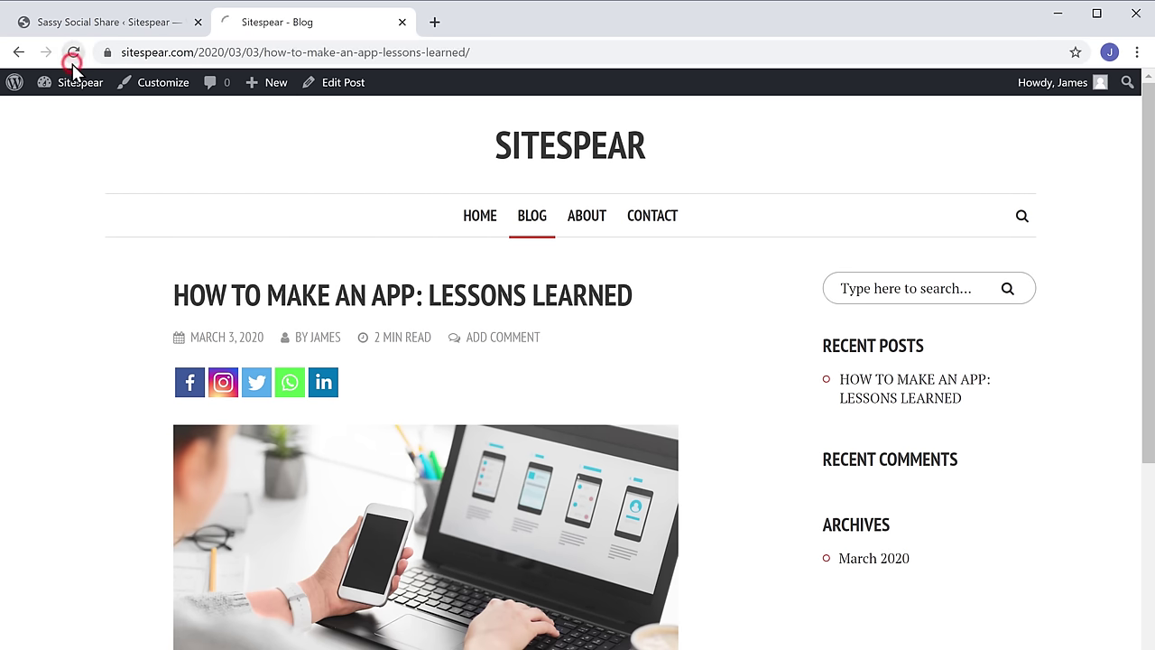
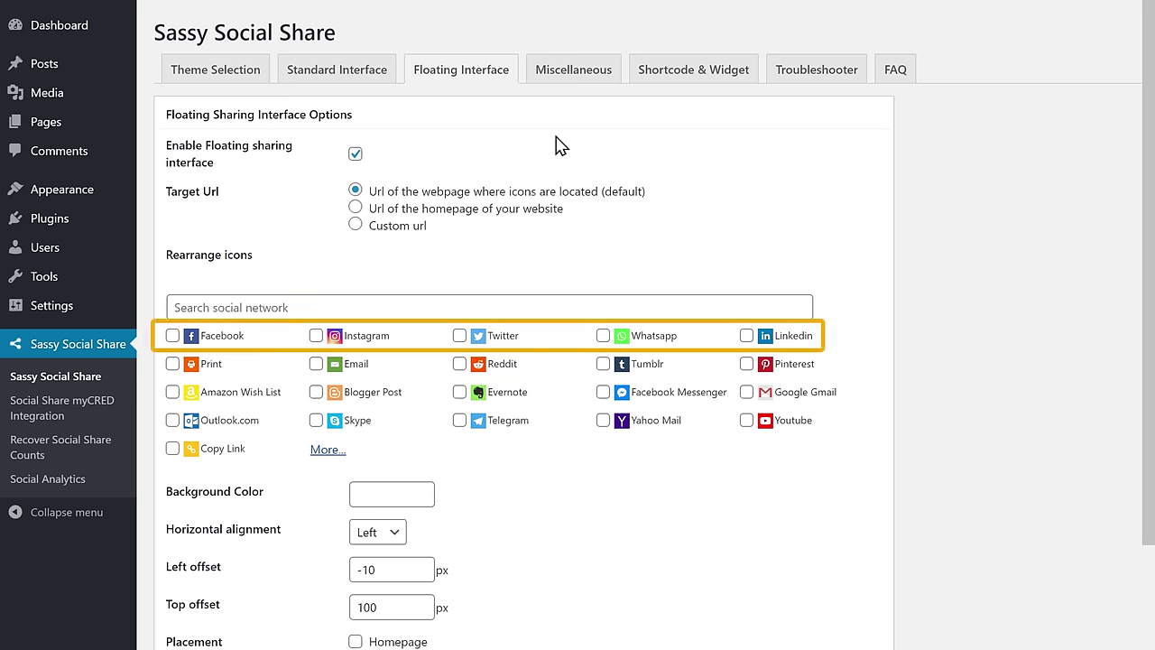
- Add Facebook to the floating sharing bar icons
left_click(173, 336)
- Add Instagram, Twitter, Whatsapp and Linkedin icons, set Homepage placement, and save
left_click(317, 375)
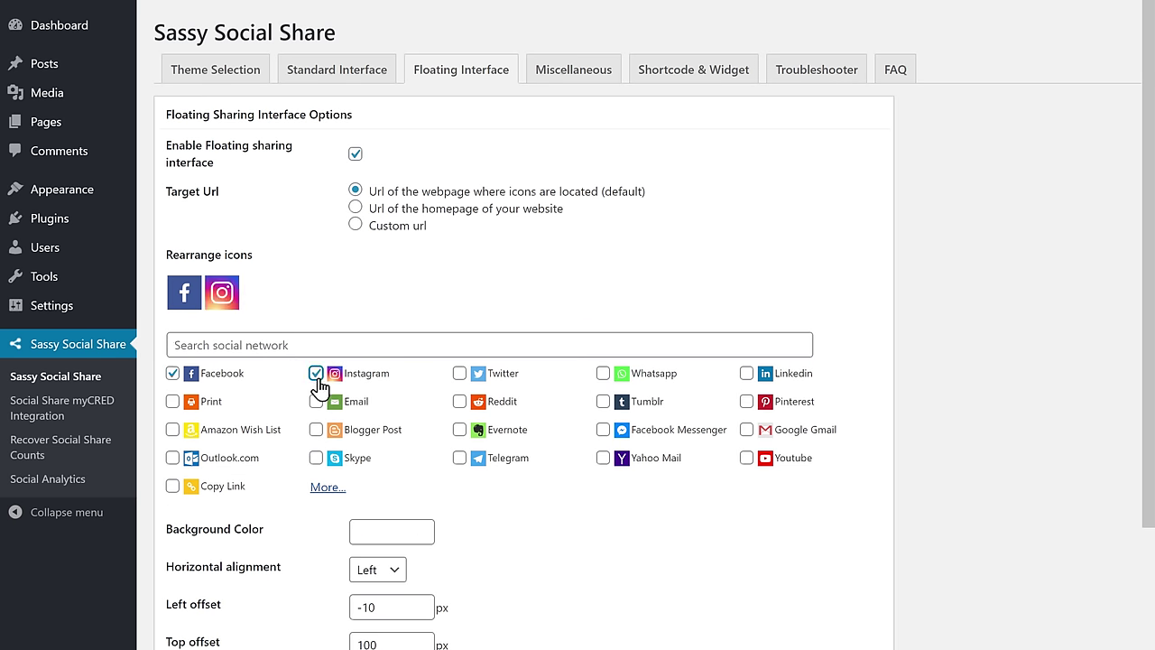
left_click(460, 374)
left_click(603, 374)
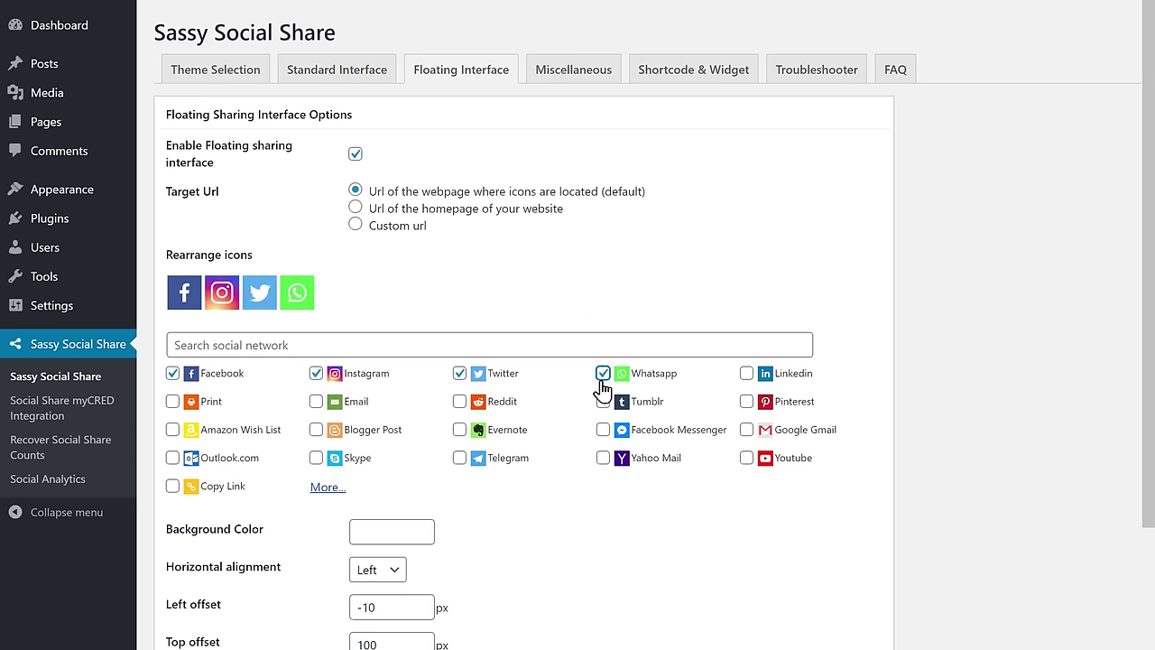
left_click(747, 374)
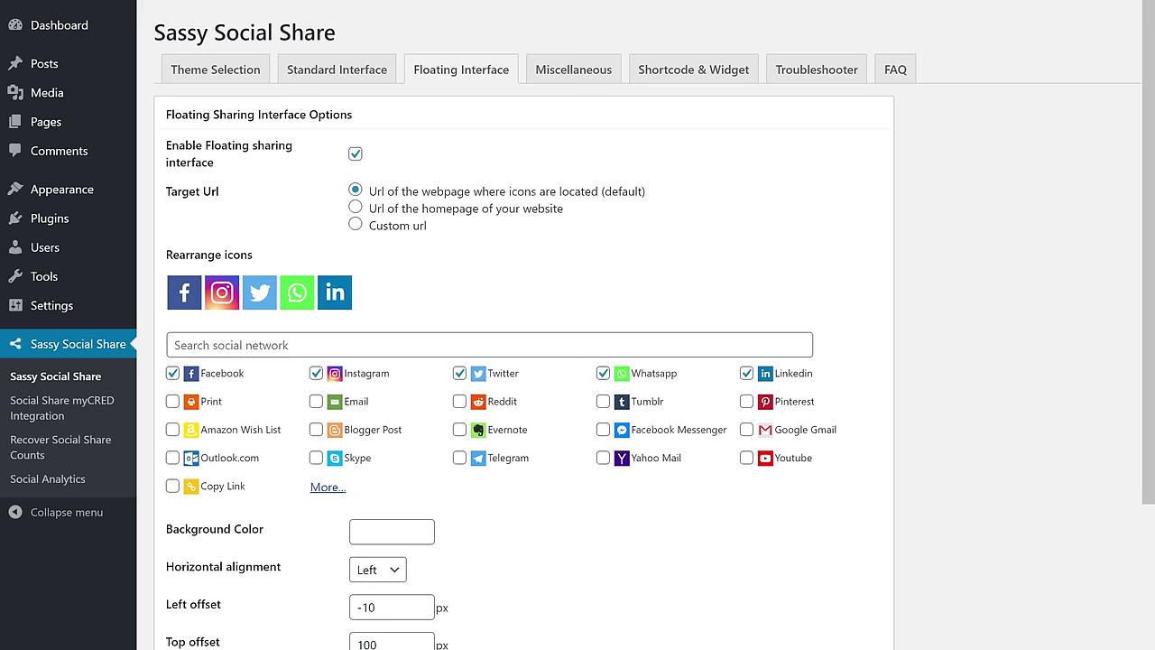
scroll(578, 361, "down", 6)
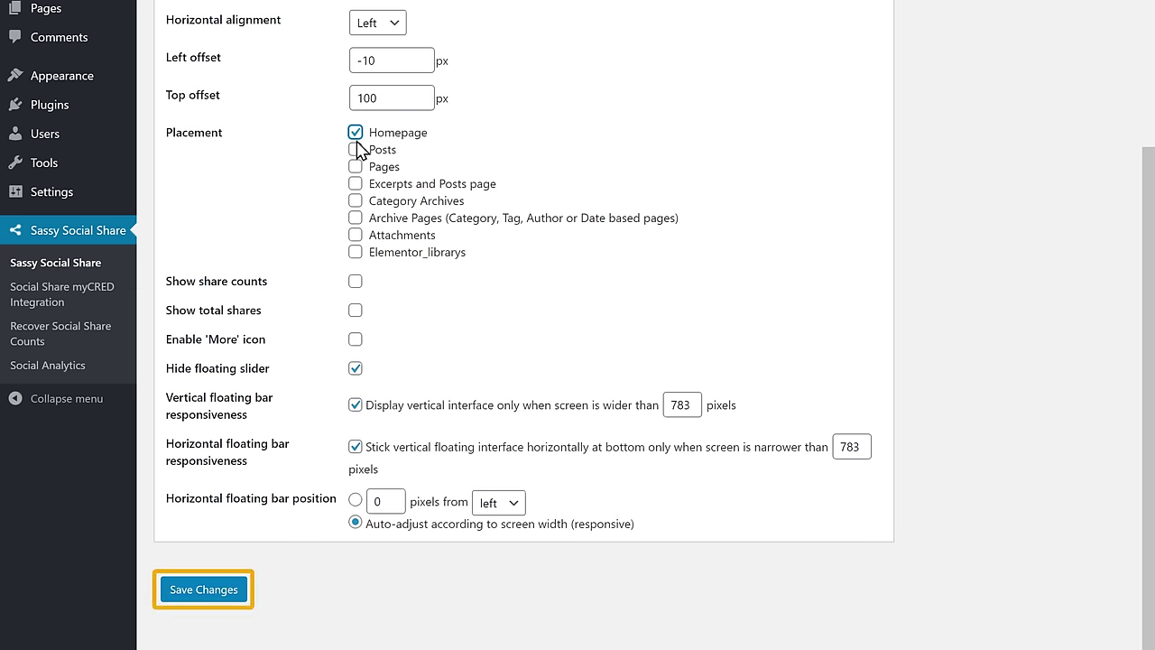
left_click(201, 599)
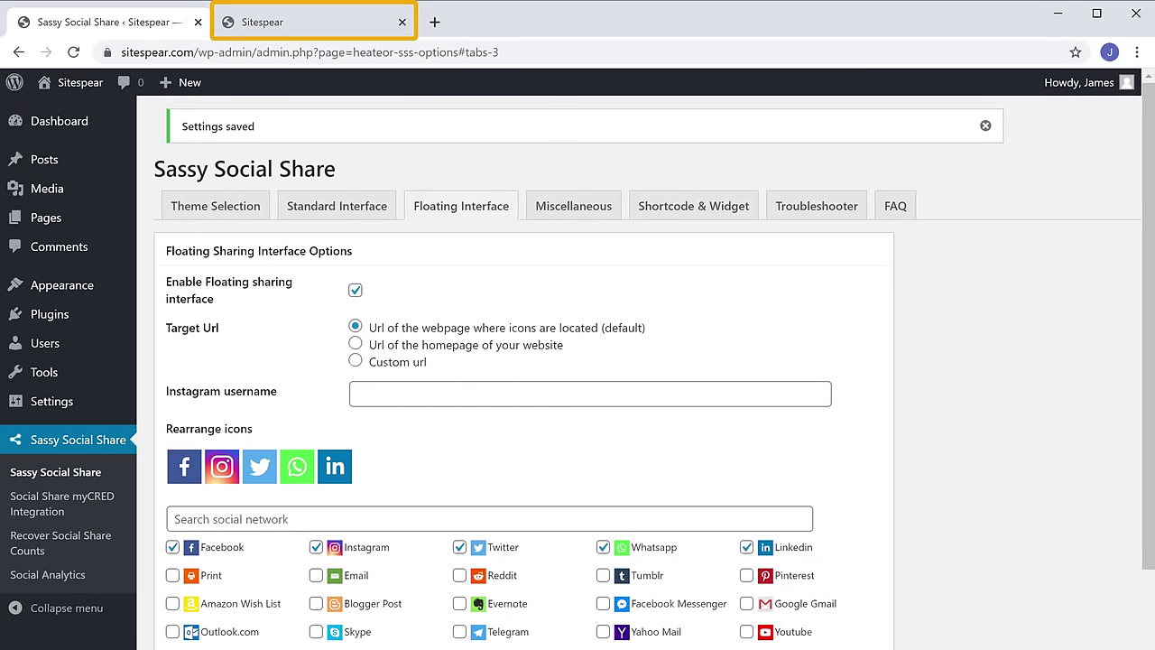
left_click(267, 38)
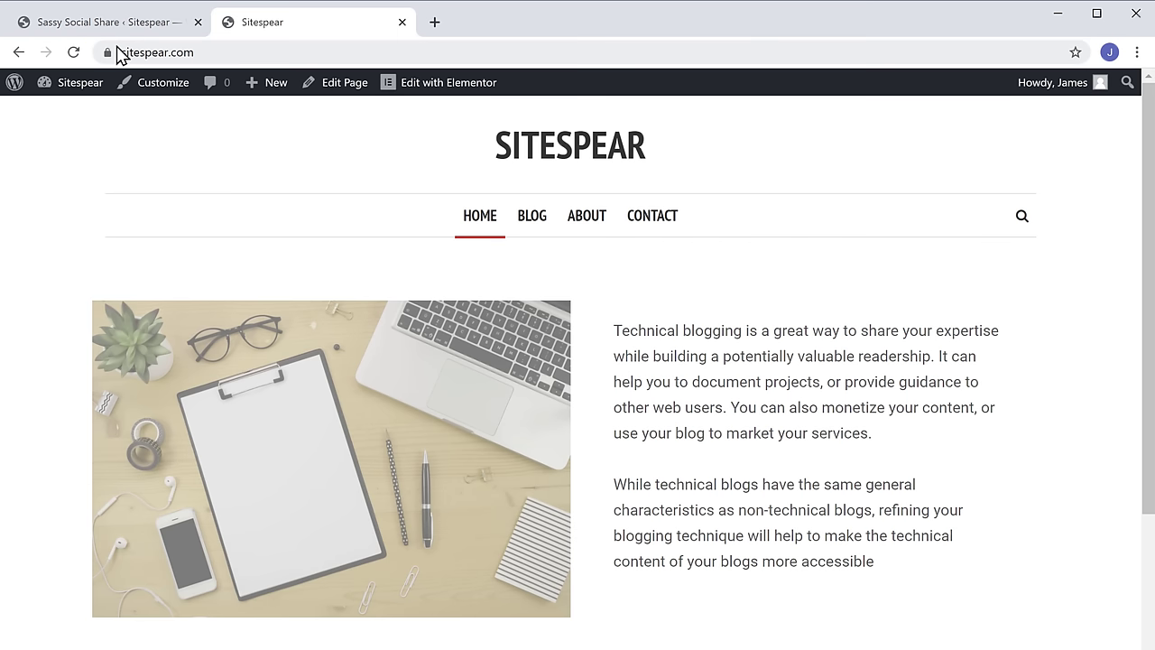
left_click(76, 54)
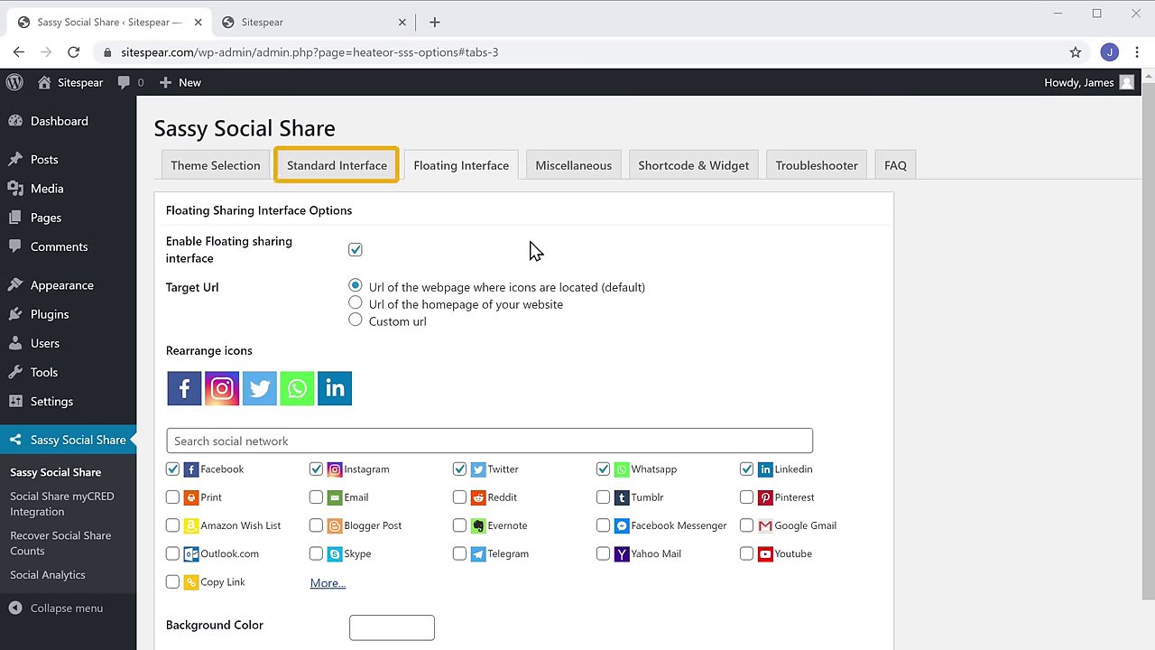
- Show total shares on the standard interface at top and bottom of posts, and save
left_click(328, 175)
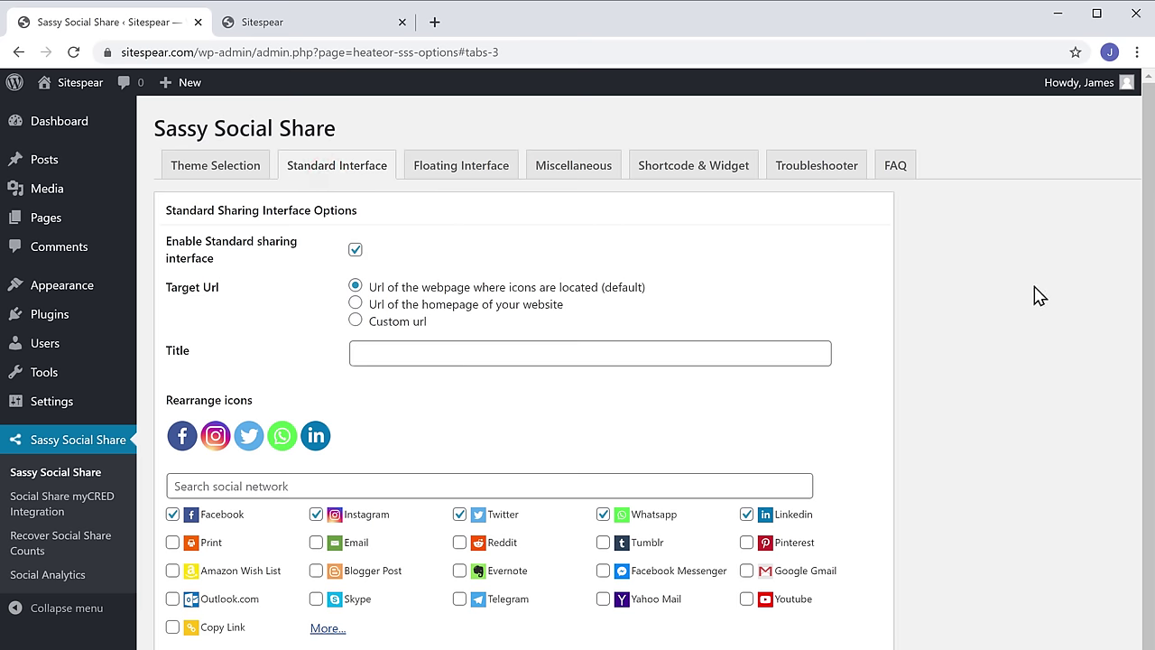
scroll(1142, 312, "down", 5)
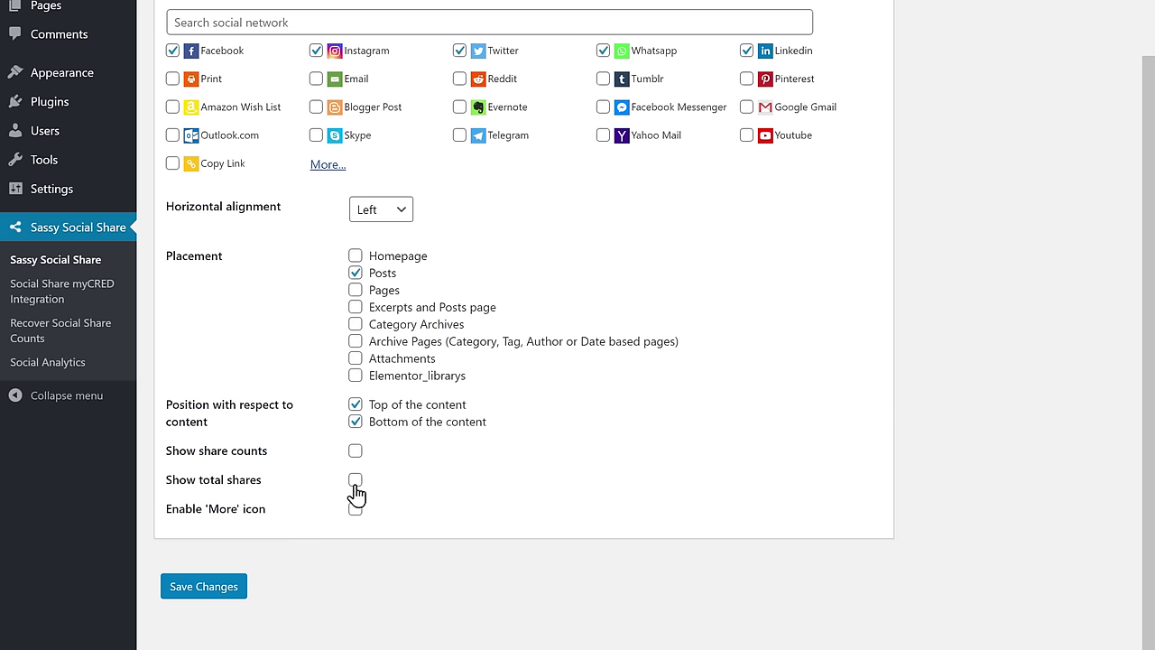
left_click(200, 588)
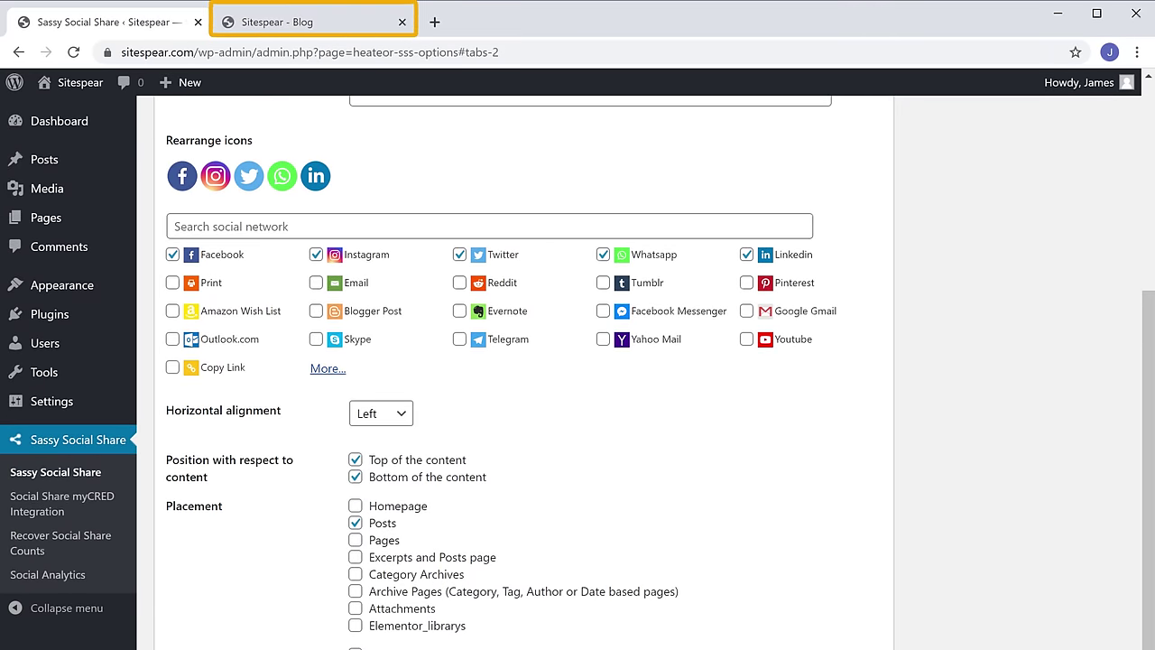
- Reload the Sitespear blog post and share it to Facebook
left_click(272, 32)
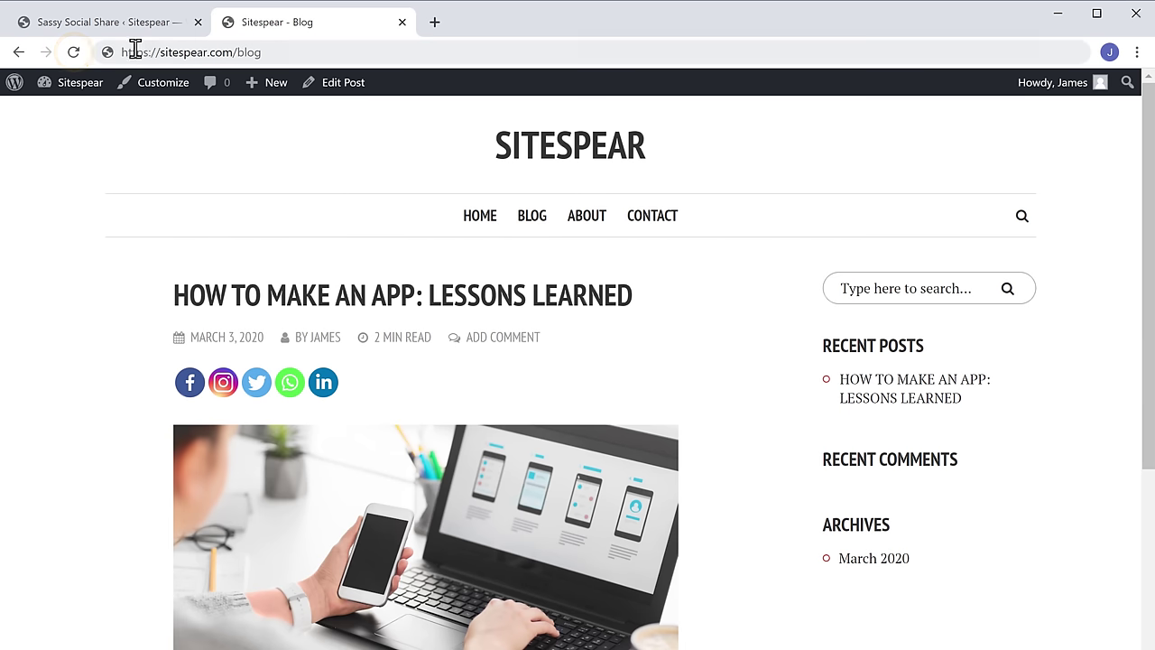
left_click(74, 52)
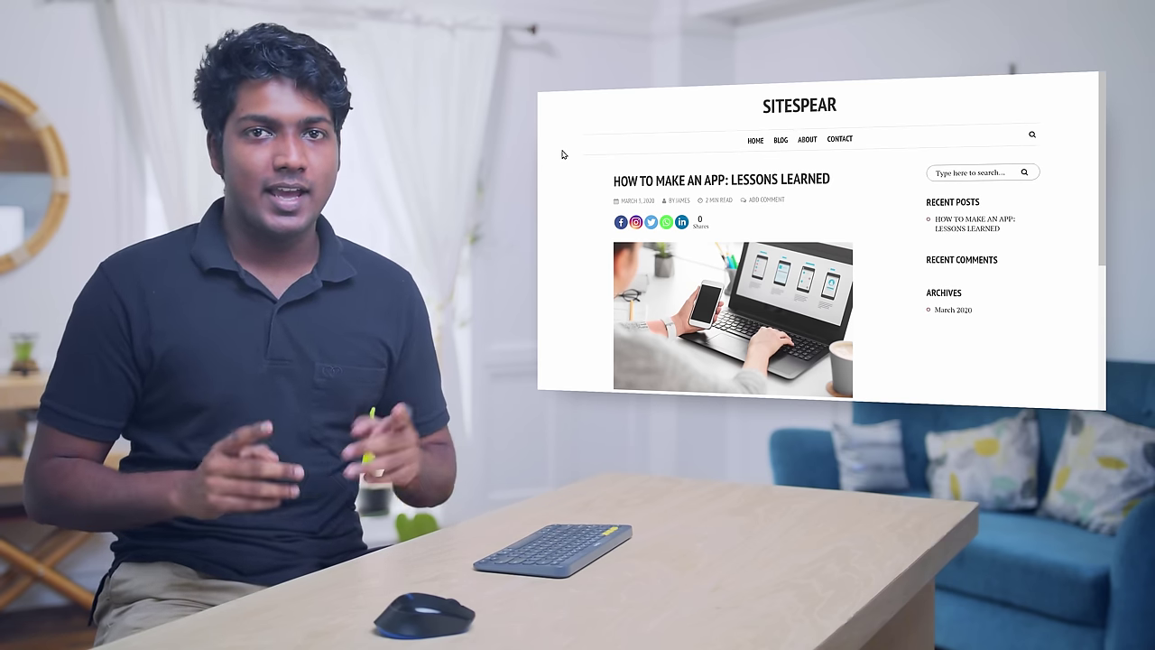
scroll(591, 181, "down", 1)
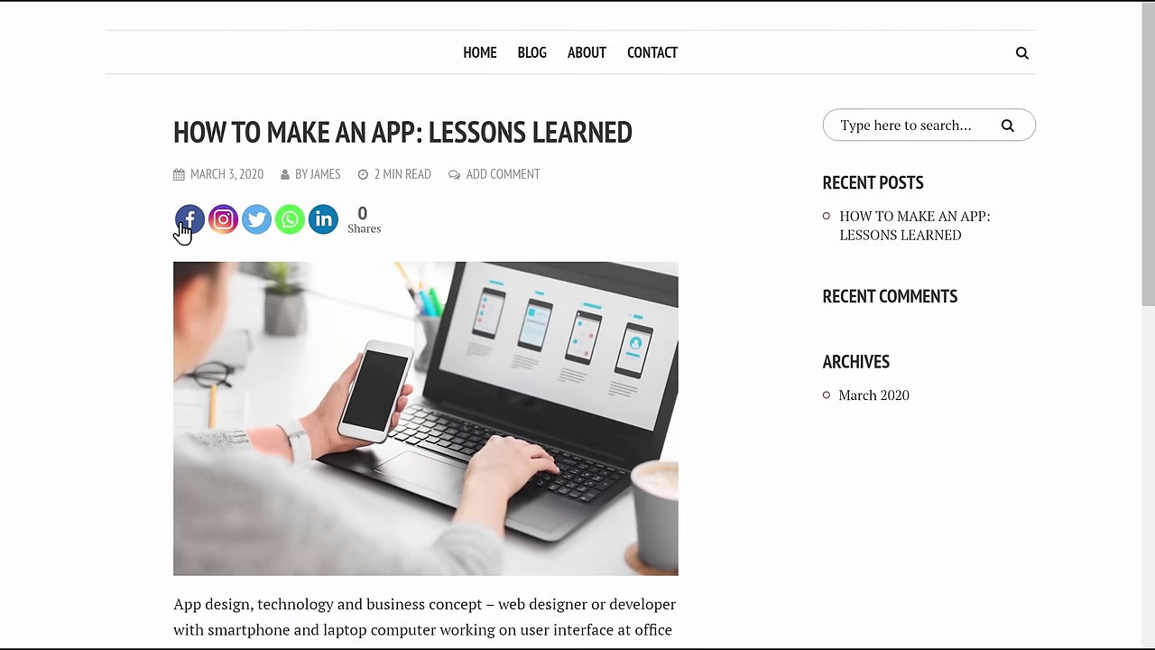
left_click(190, 226)
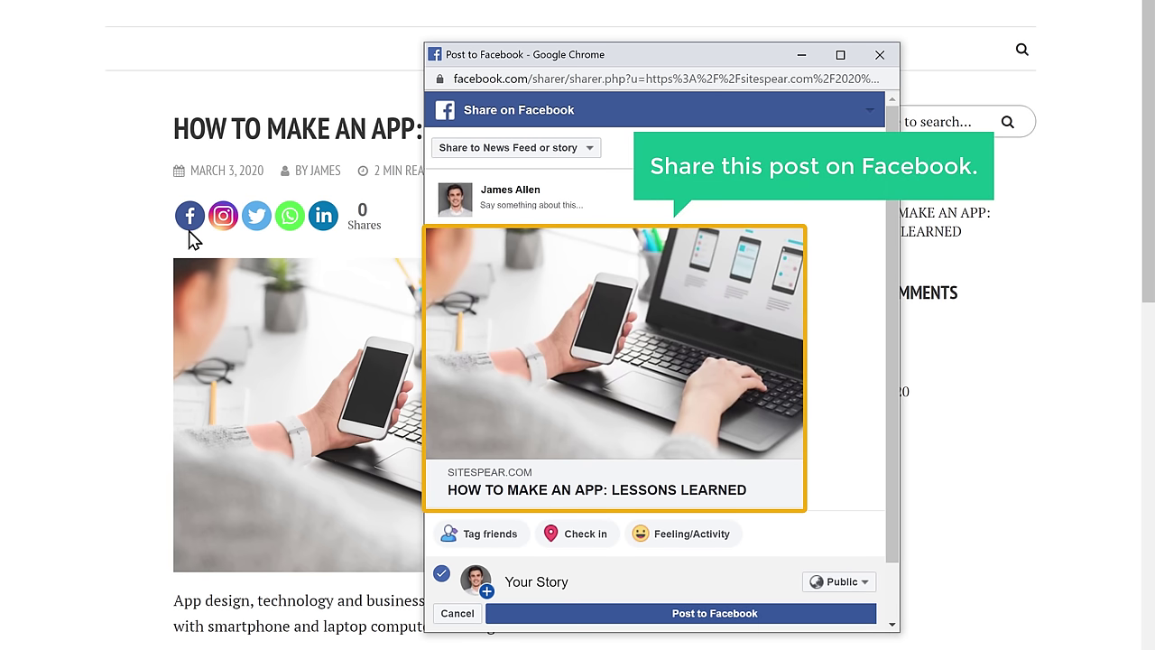
left_click(707, 623)
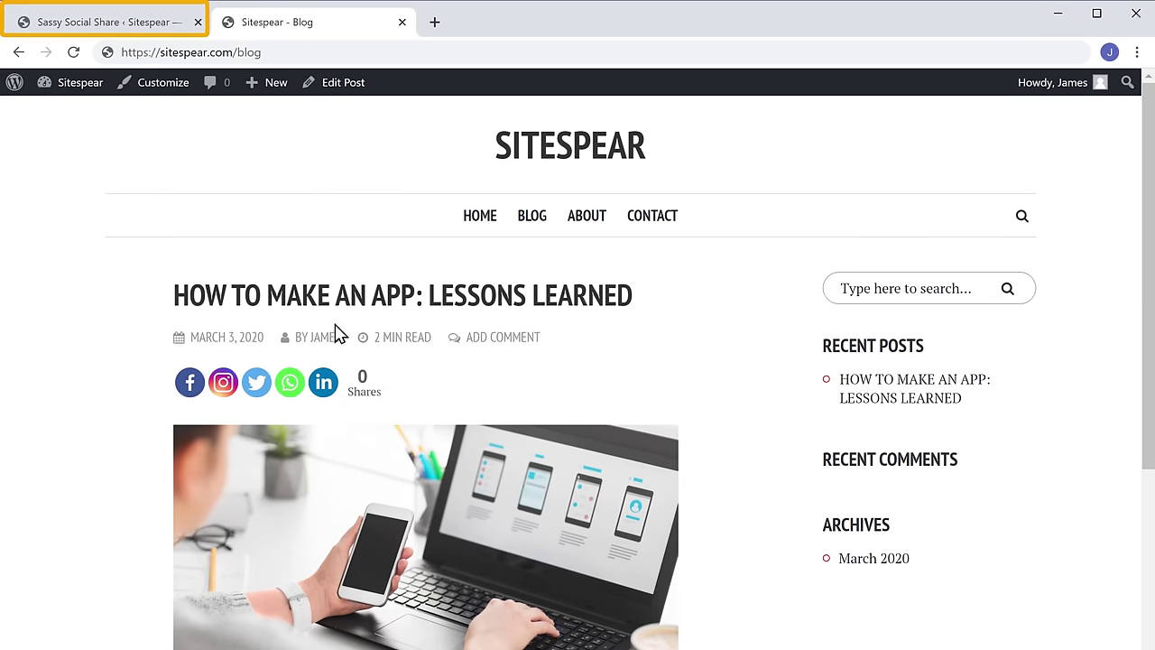
- Return to Sassy Social Share's Miscellaneous tab with the Facebook App ID and Secret fields
left_click(98, 31)
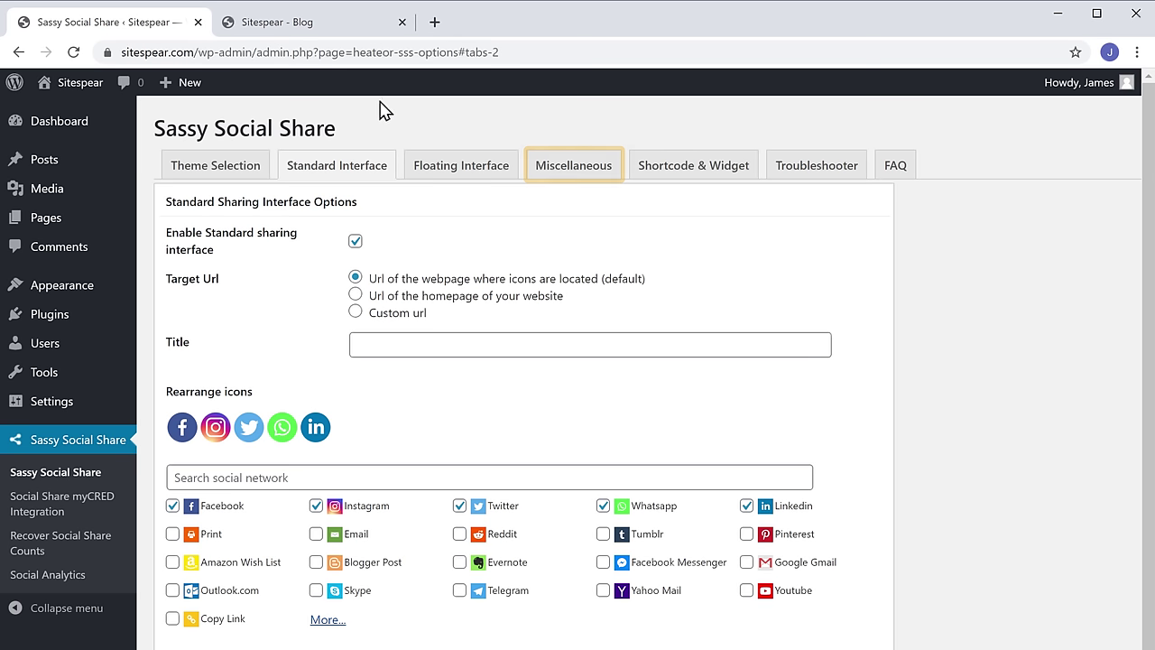
left_click(570, 177)
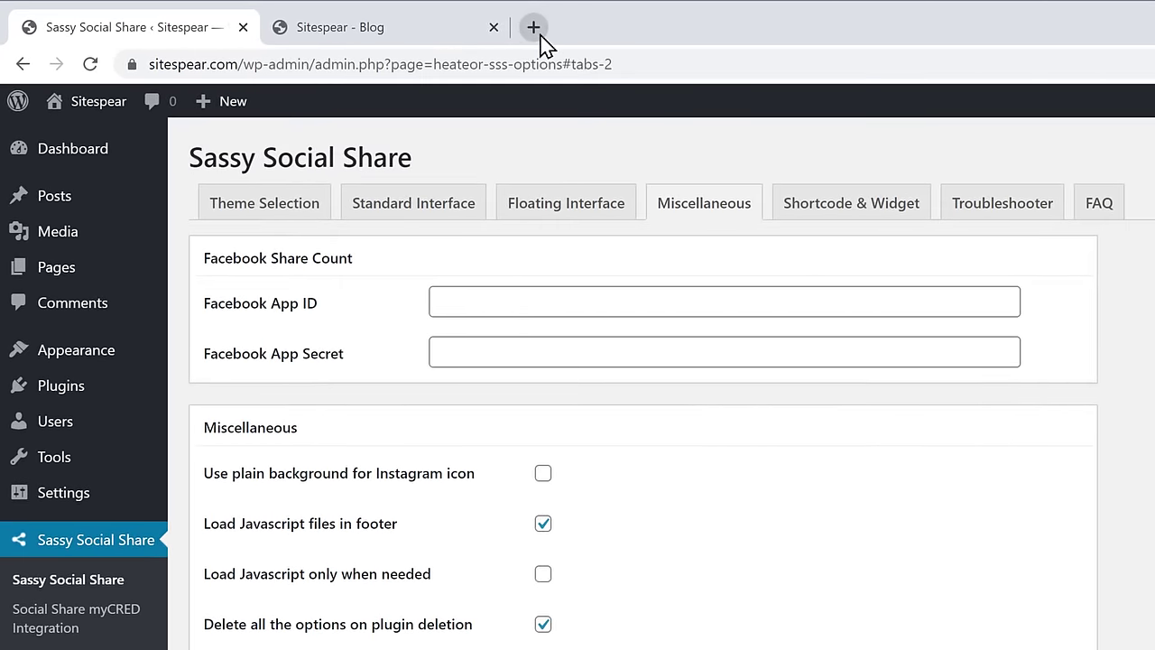
- Load developers.facebook.com in a new tab and log in with the account e-mail and password
left_click(434, 22)
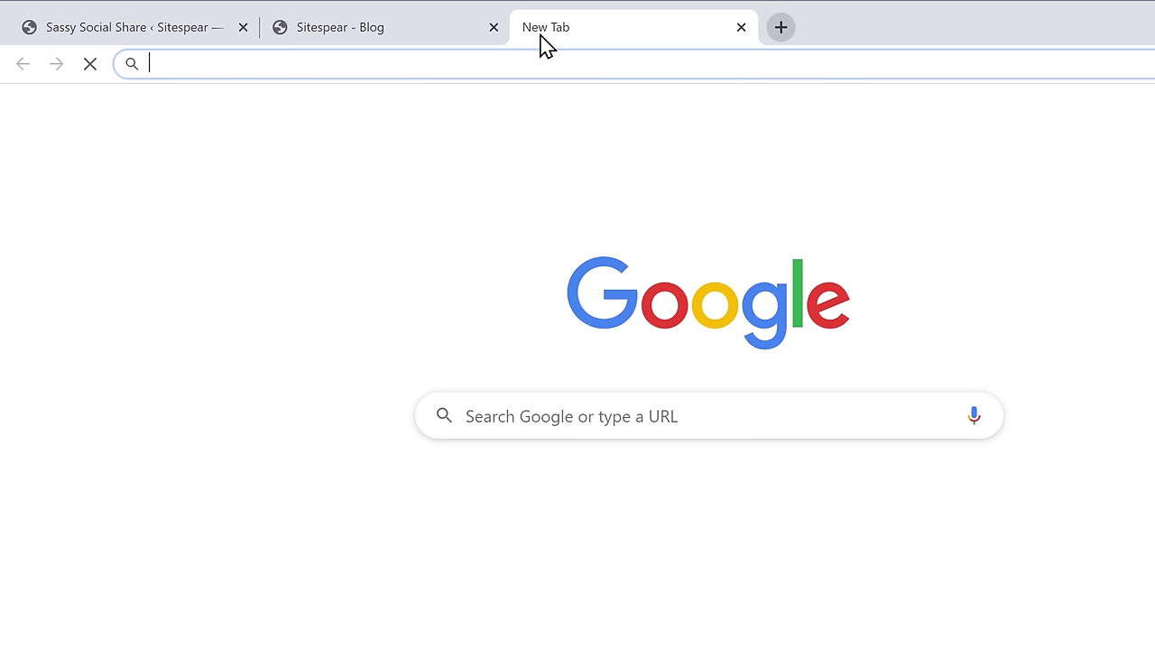
type("developers.faceb")
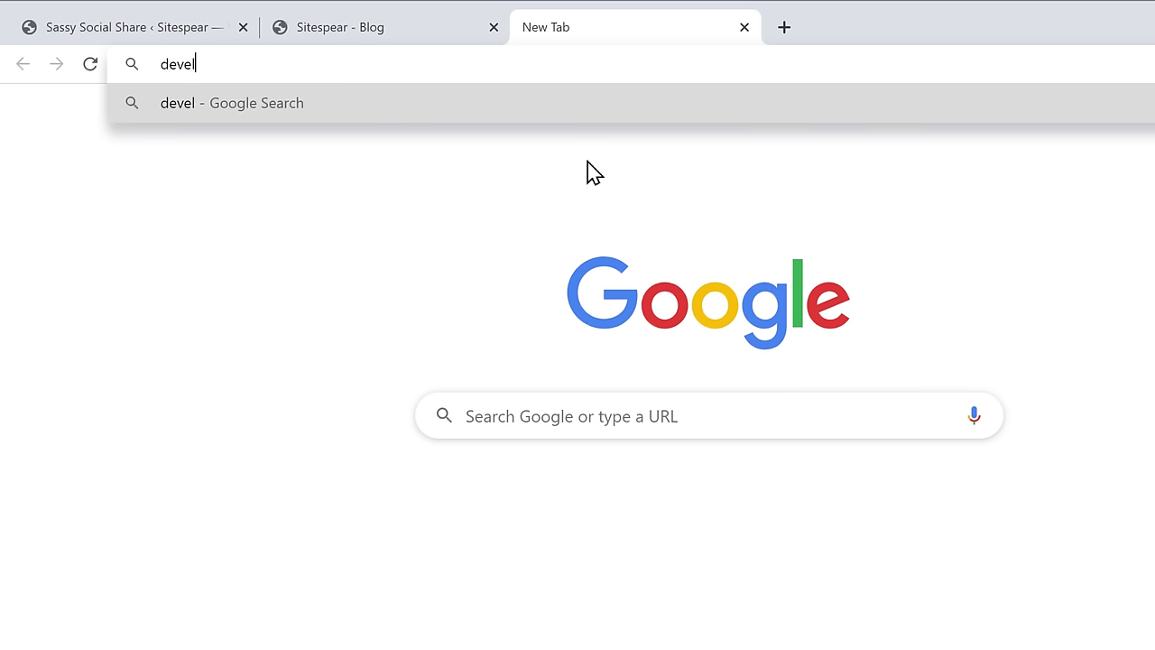
type("ook.com")
key("Return")
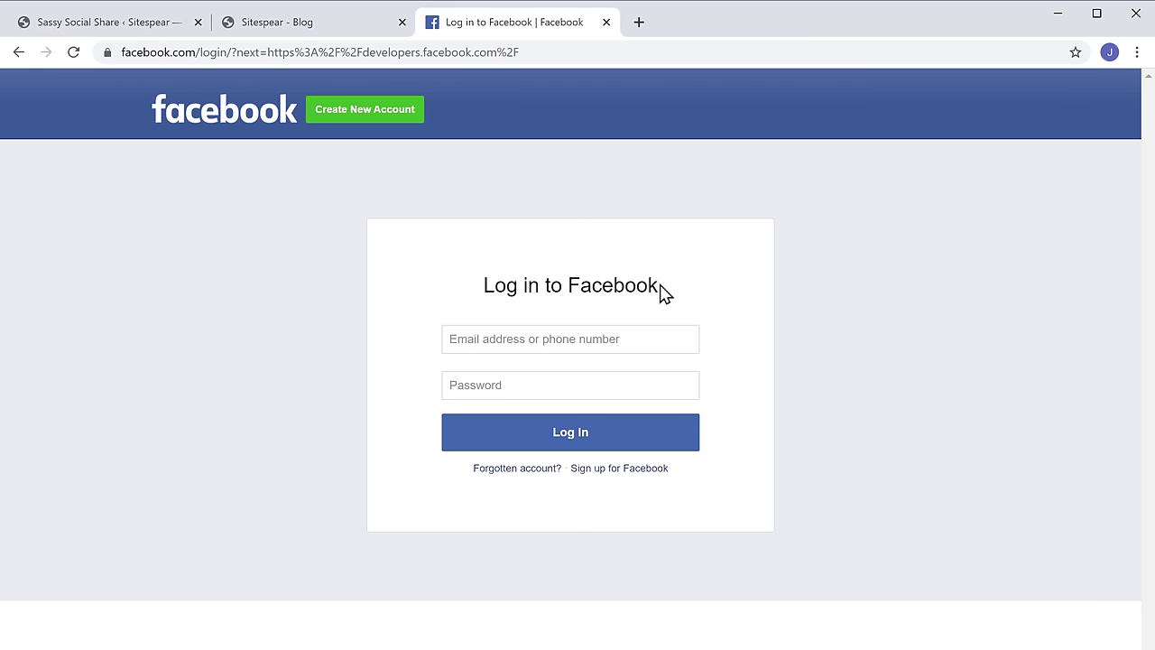
left_click(534, 337)
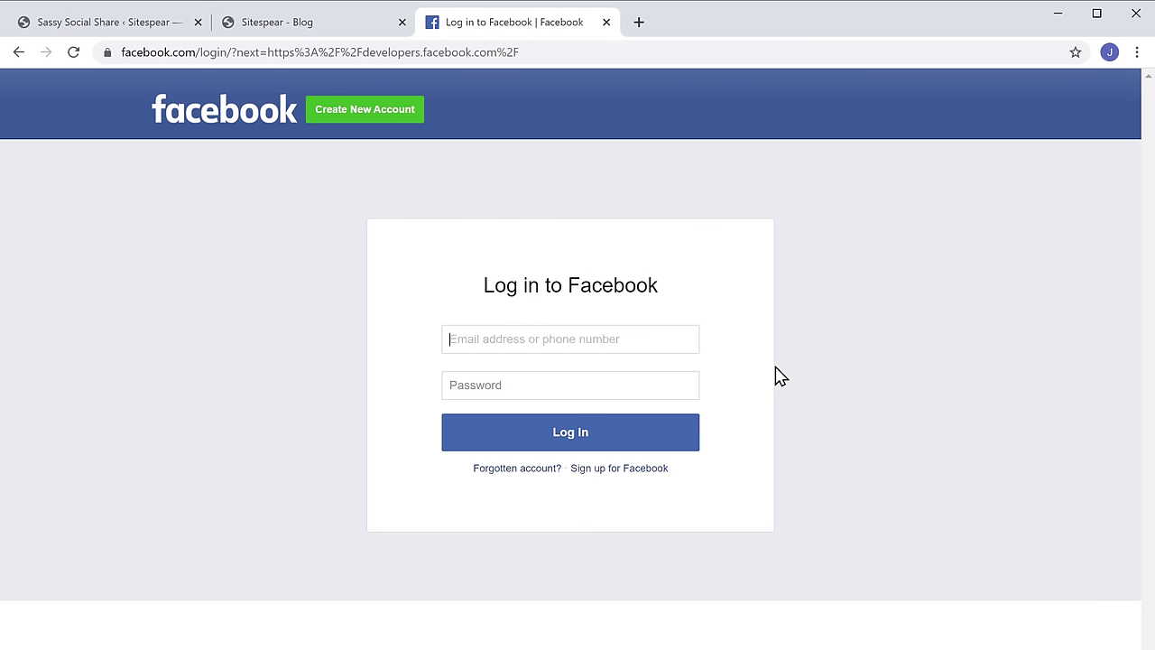
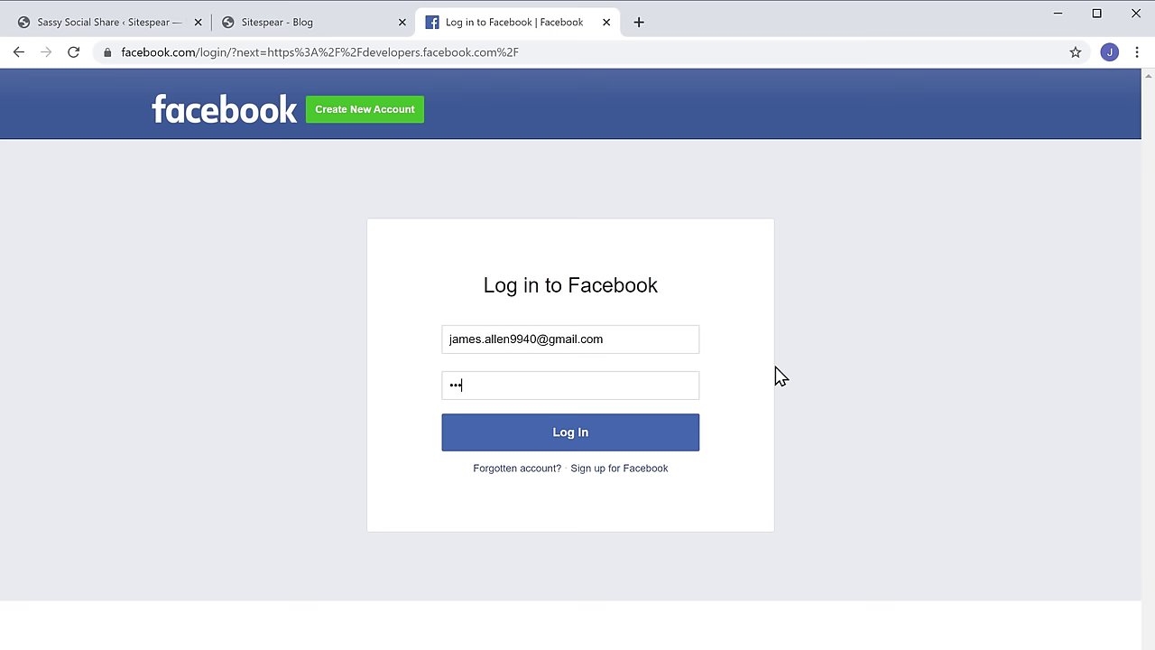
left_click(571, 433)
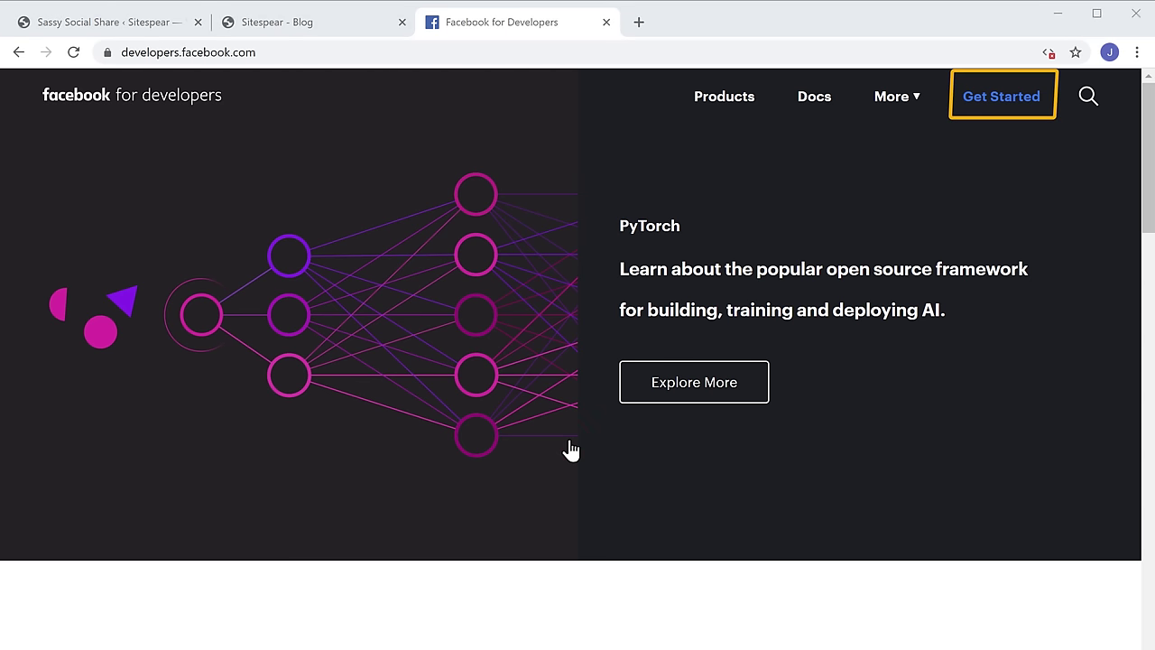
- Register as a Facebook developer, choosing Other as the role
left_click(999, 105)
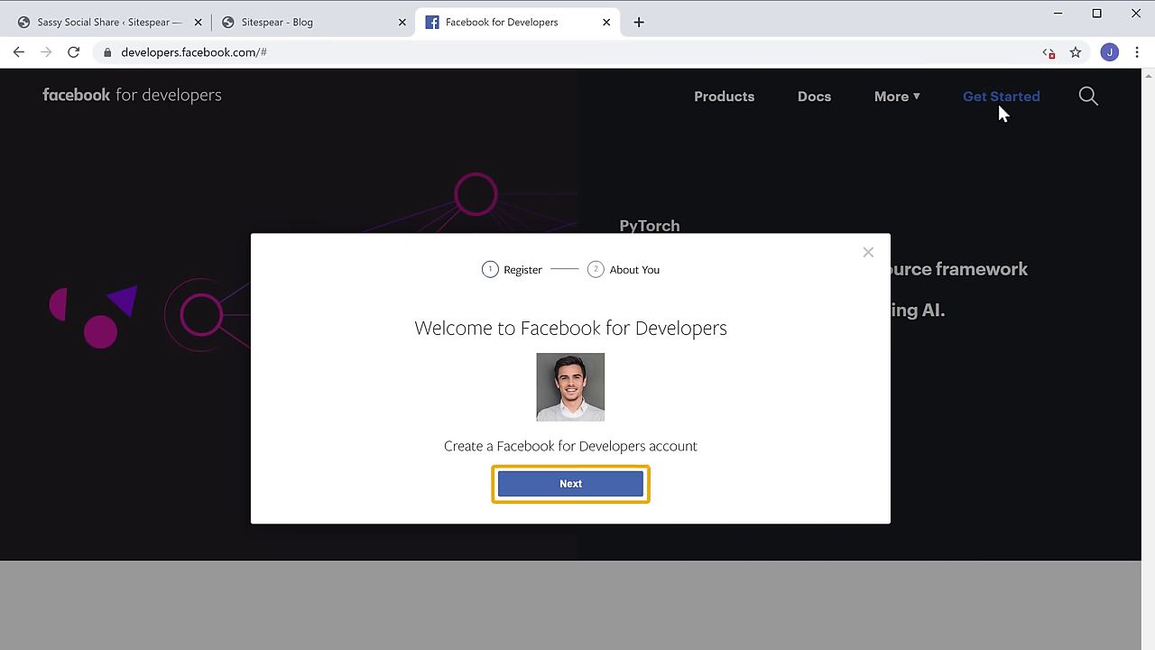
left_click(571, 486)
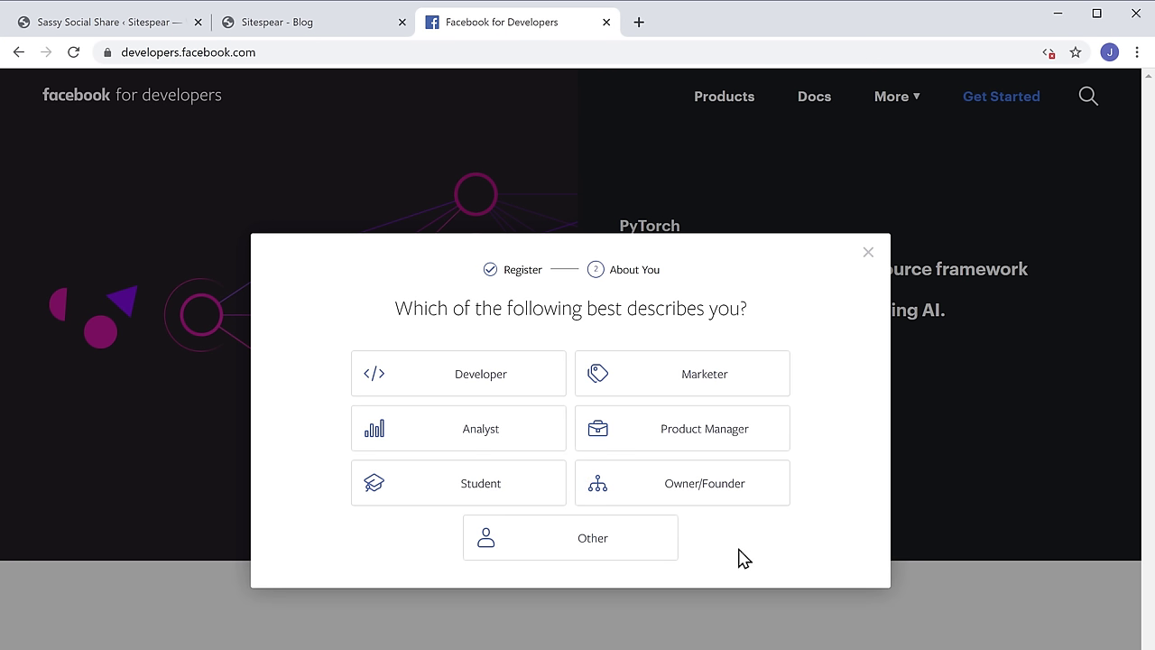
left_click(594, 542)
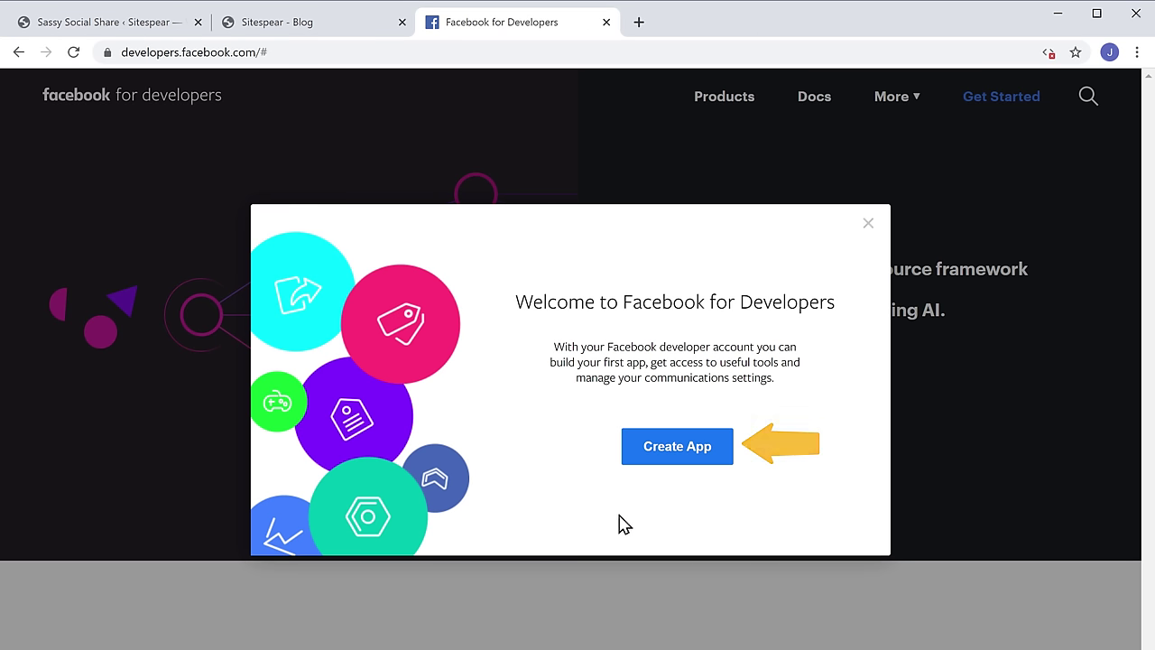
- Create a new Facebook app named 'social share'
left_click(678, 459)
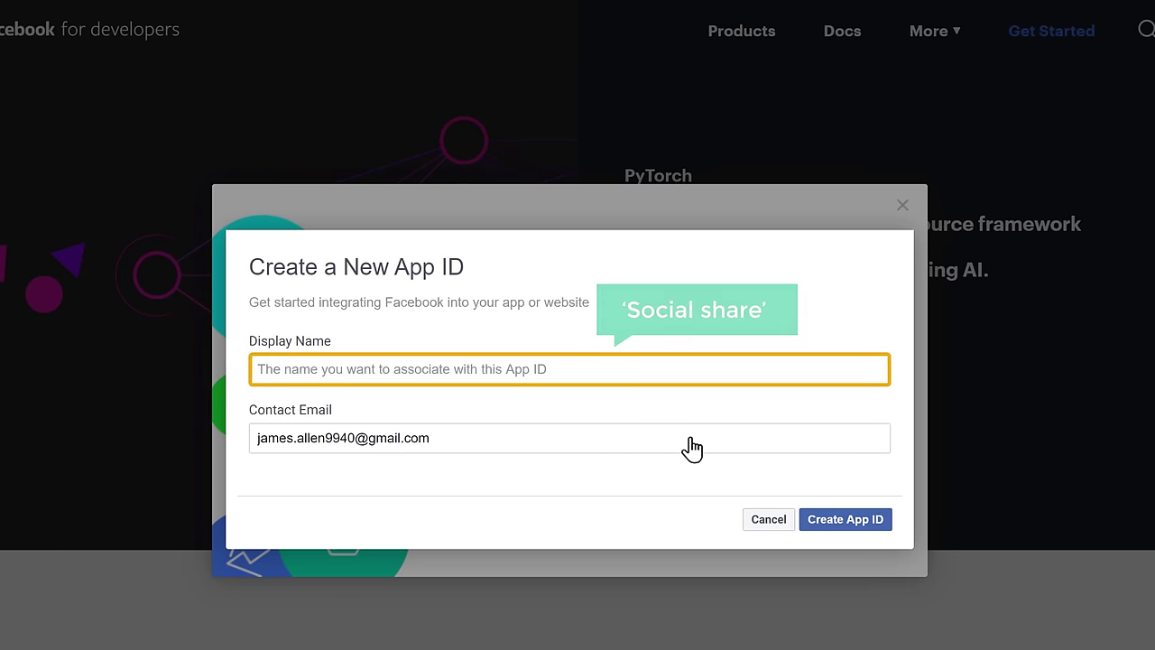
left_click(561, 370)
type("social share")
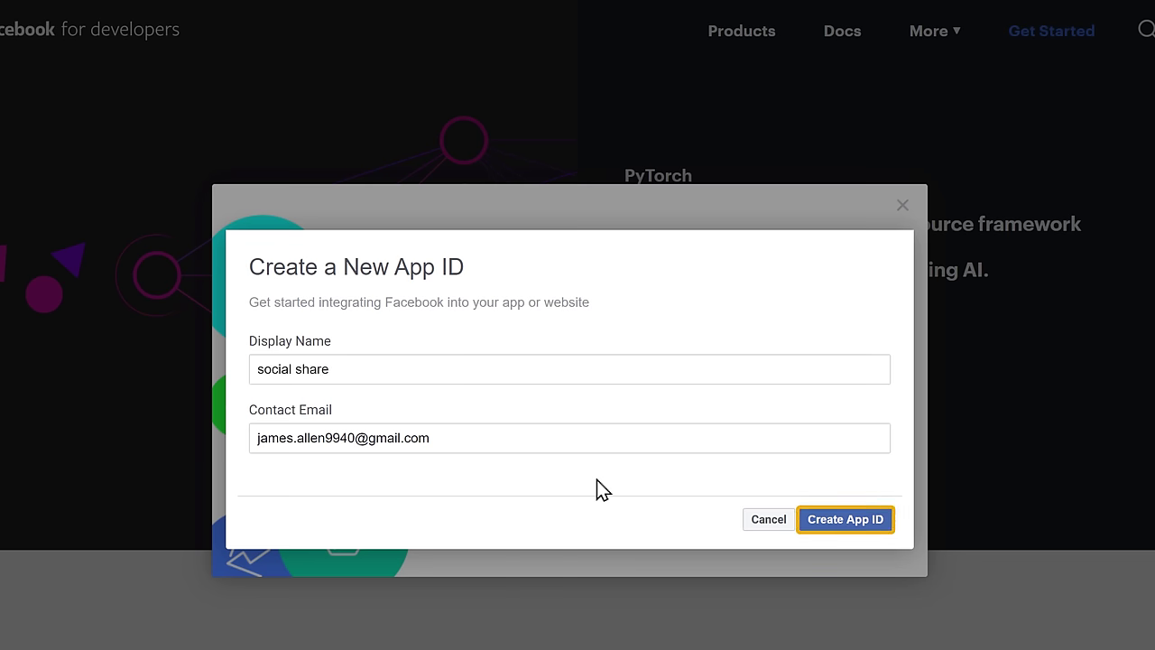
left_click(833, 530)
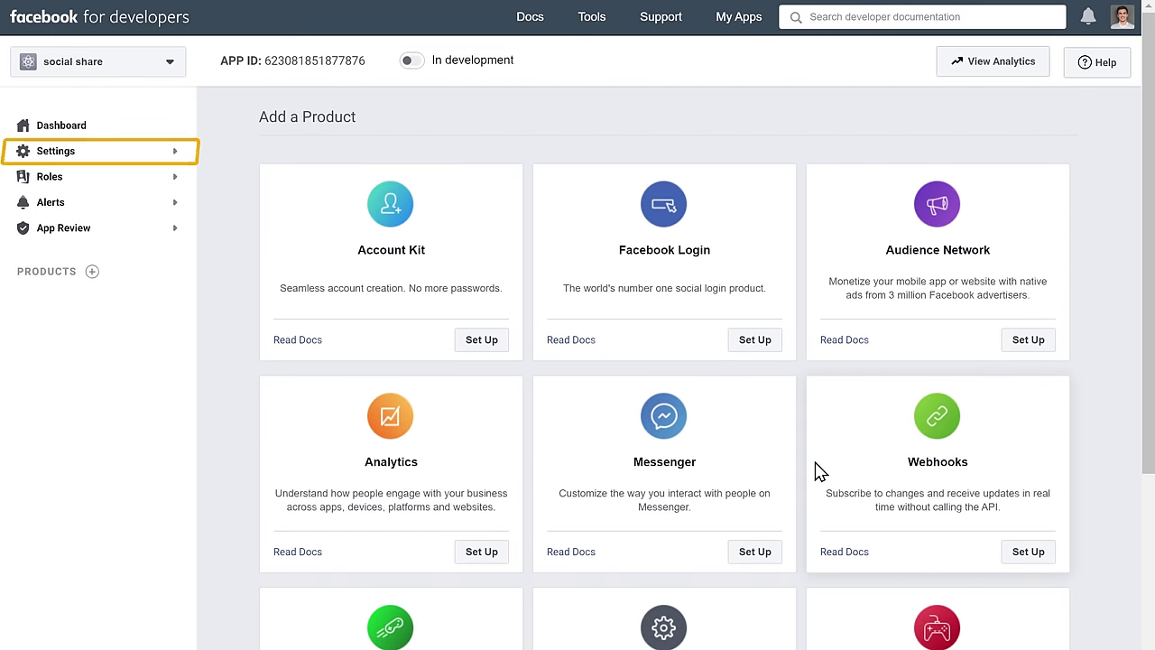
left_click(176, 155)
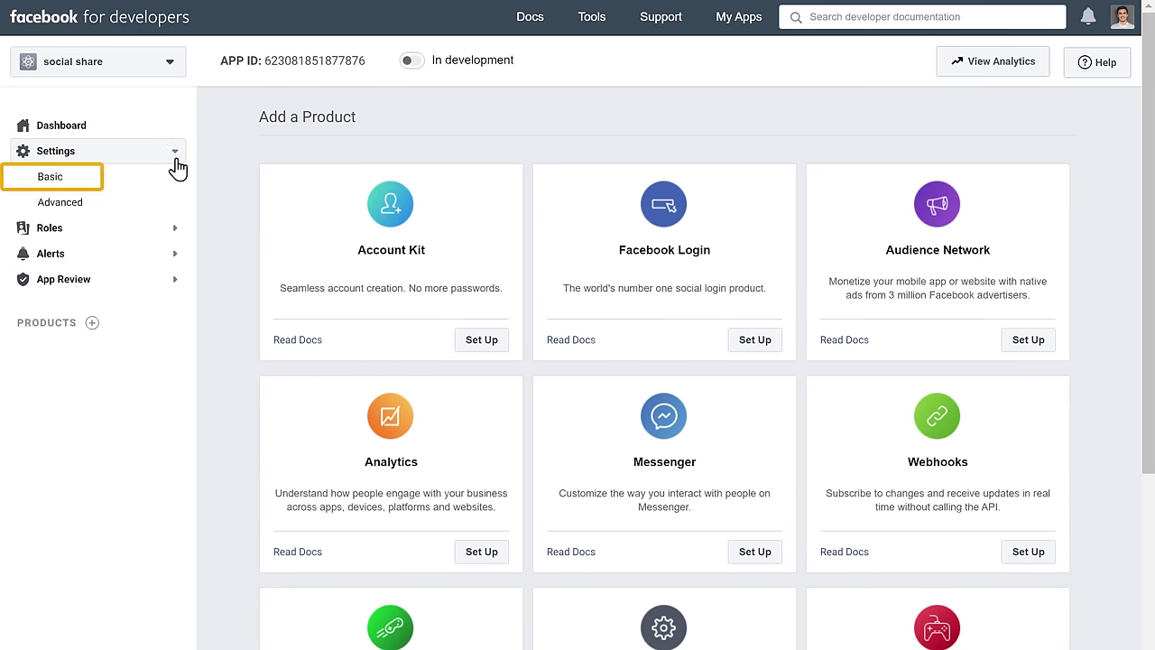
- Copy the App ID from Settings > Basic into the plugin's Facebook App ID field
left_click(52, 183)
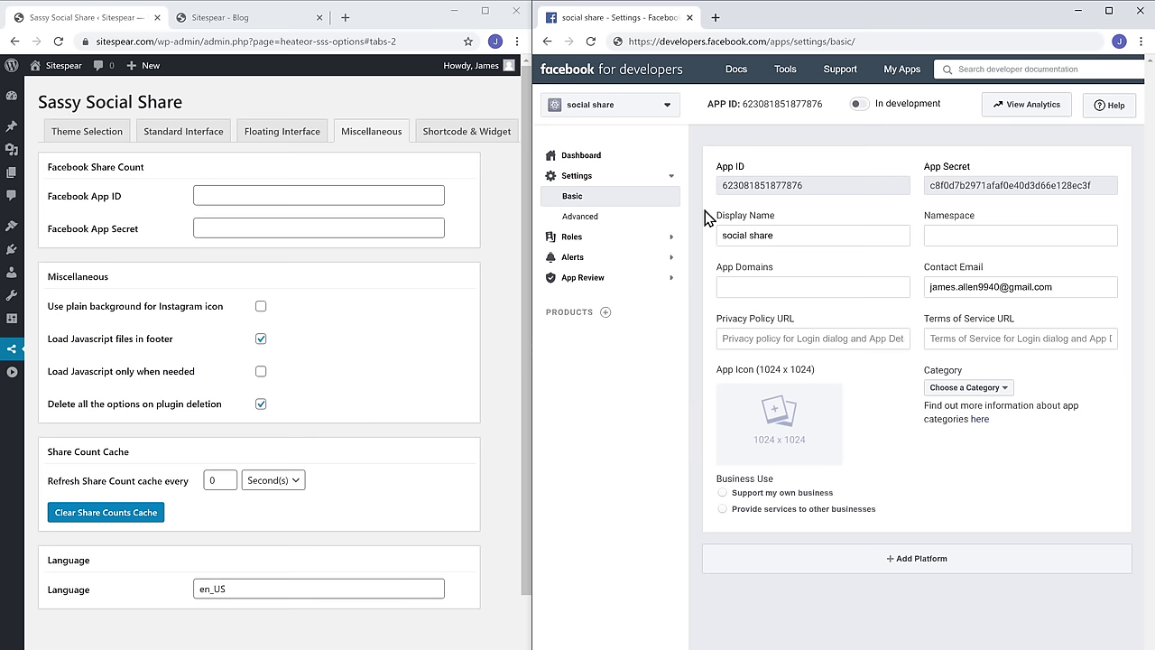
left_click_drag(724, 185, 805, 185)
right_click(813, 192)
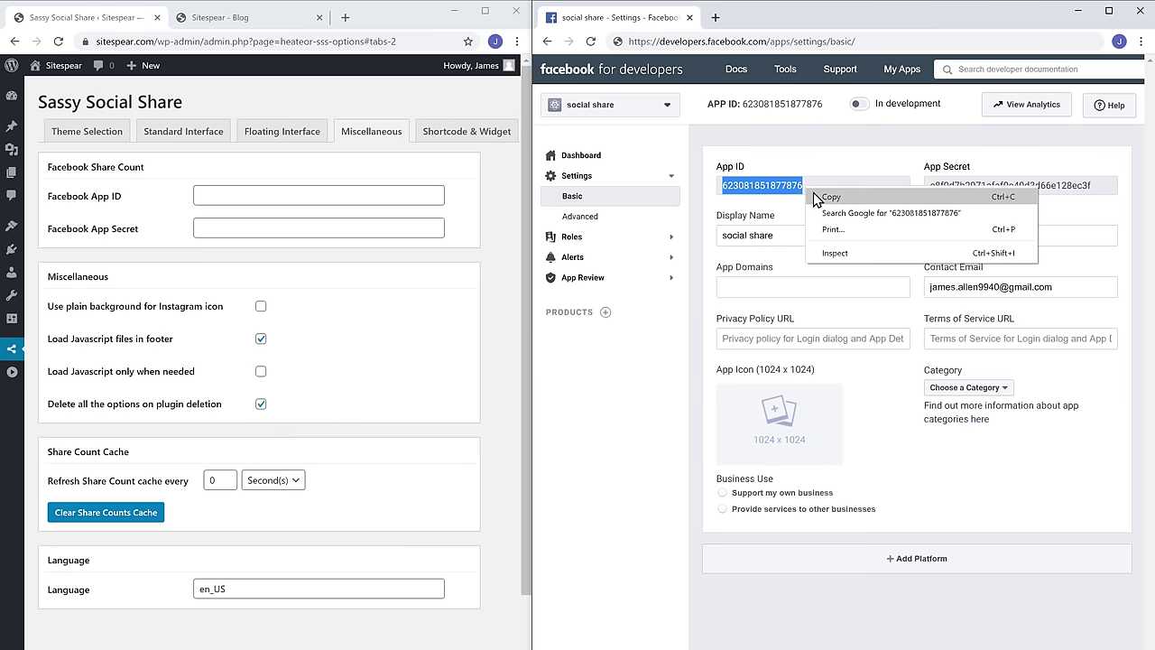
left_click(830, 197)
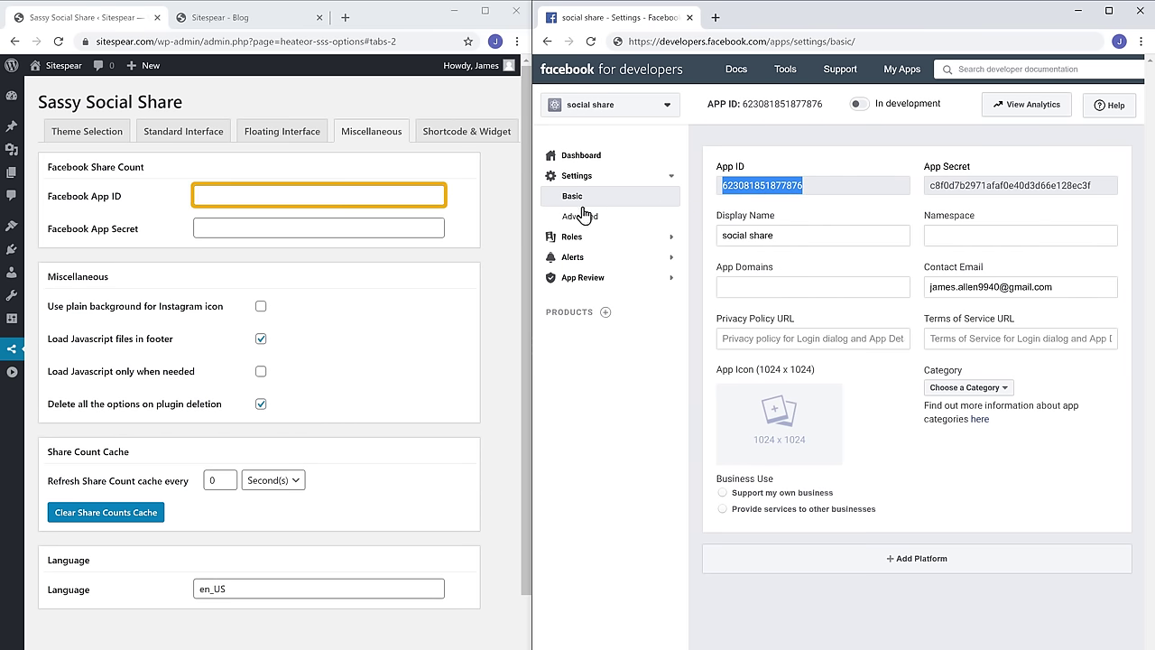
right_click(328, 196)
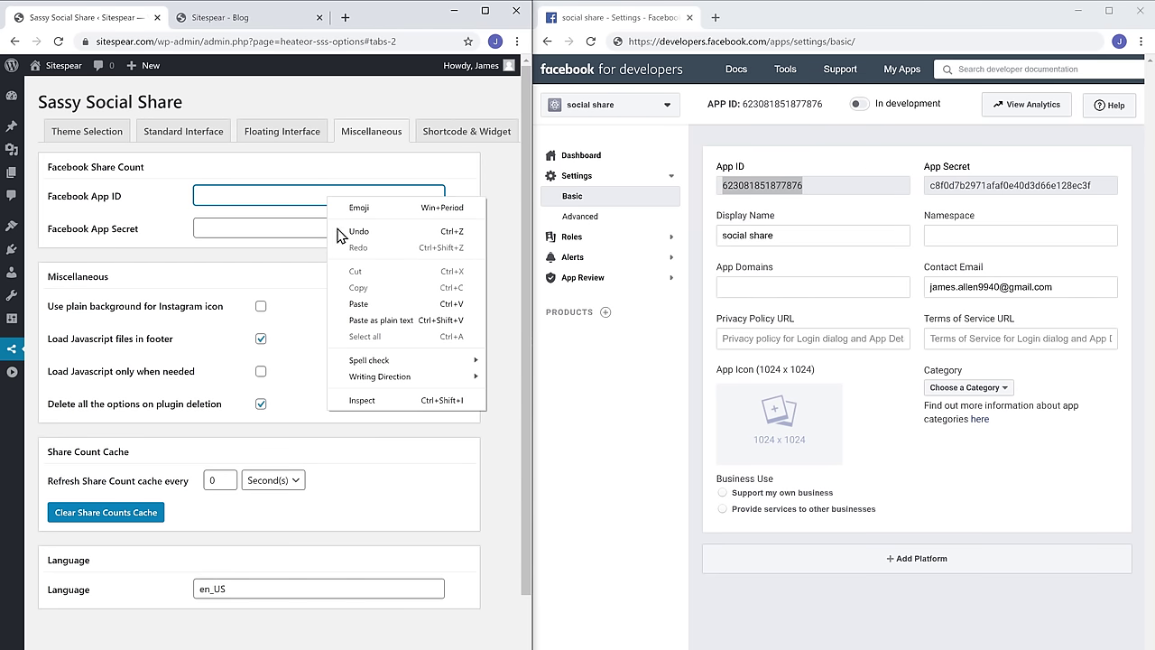
left_click(358, 303)
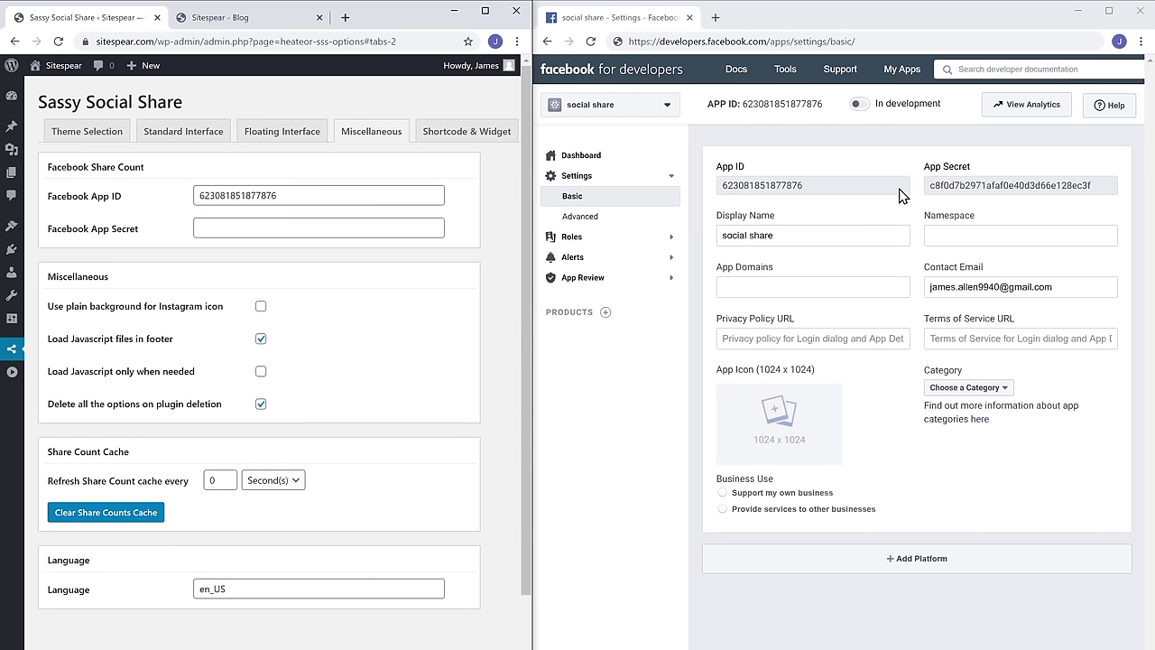
- Copy the App Secret into the plugin's Facebook App Secret field
left_click_drag(929, 186, 1093, 187)
right_click(1095, 194)
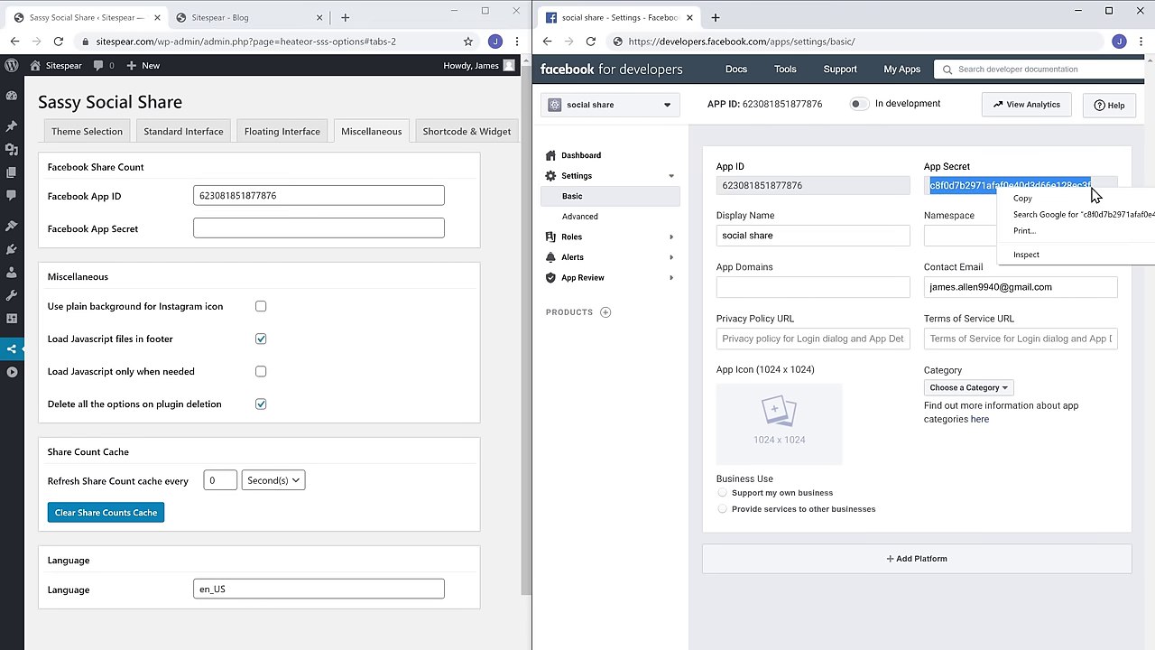
left_click(1028, 200)
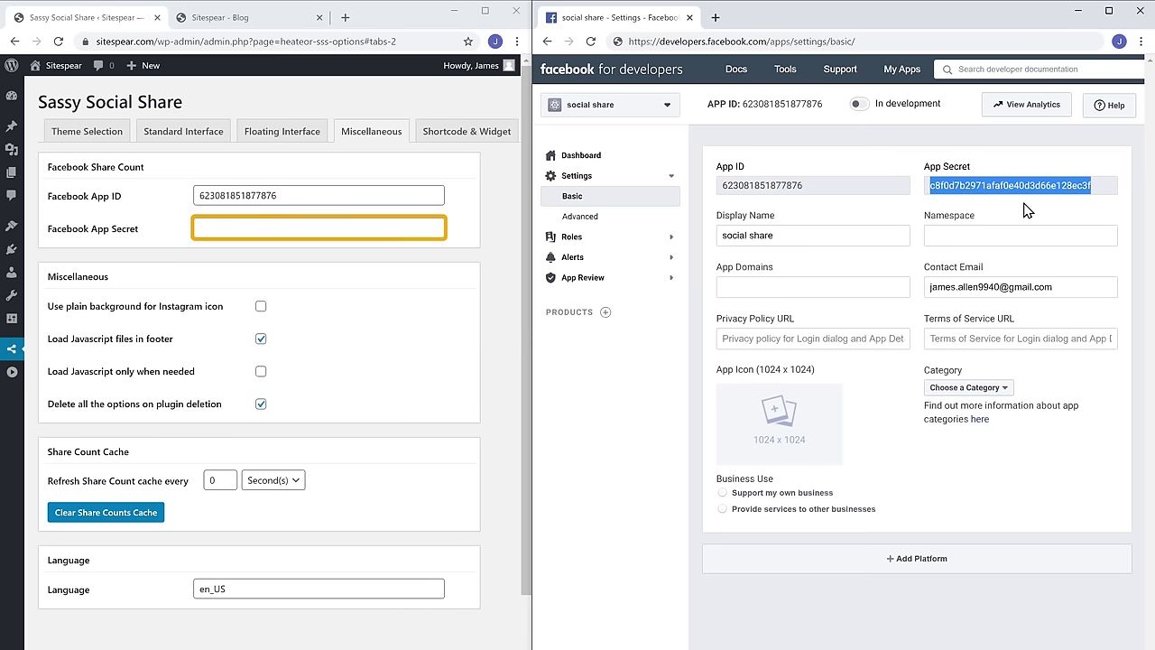
left_click(358, 228)
right_click(358, 228)
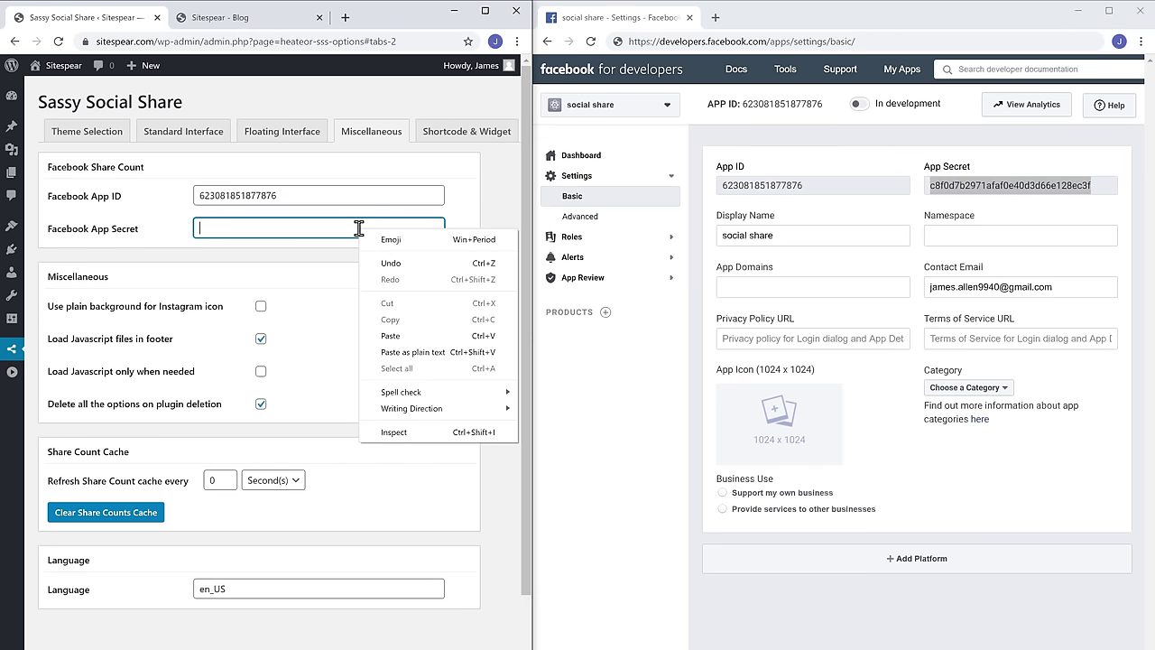
left_click(389, 339)
- Save the Facebook credentials on the Miscellaneous tab and return to the Sitespear blog post
left_click(389, 340)
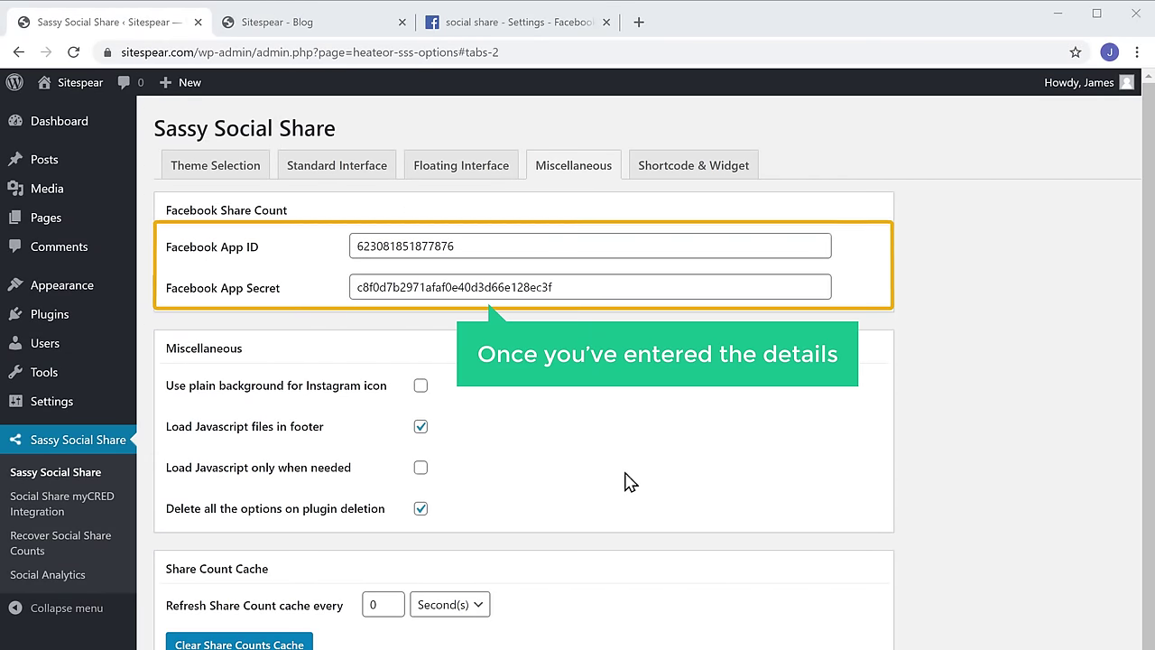
scroll(629, 481, "down", 2)
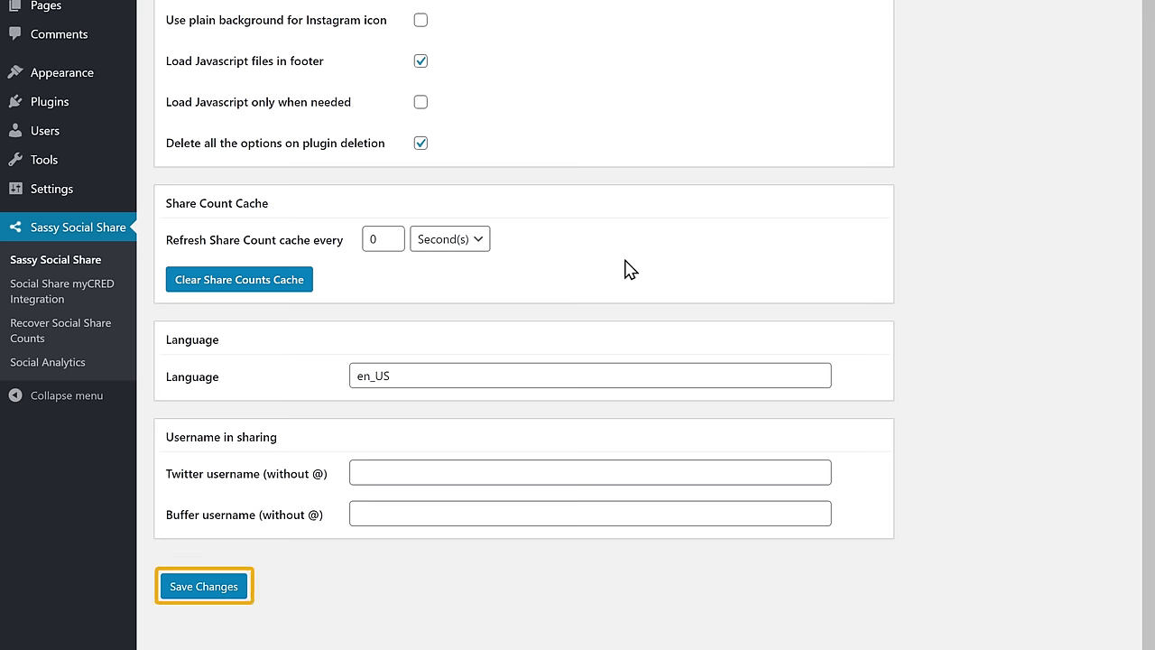
left_click(193, 591)
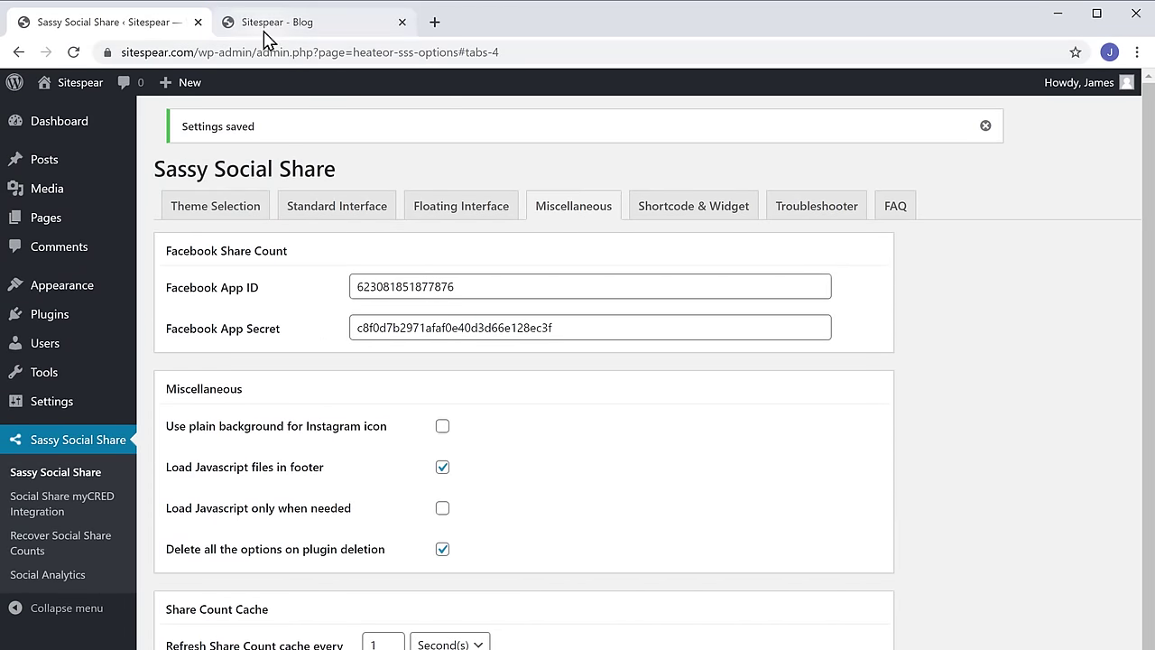
left_click(265, 33)
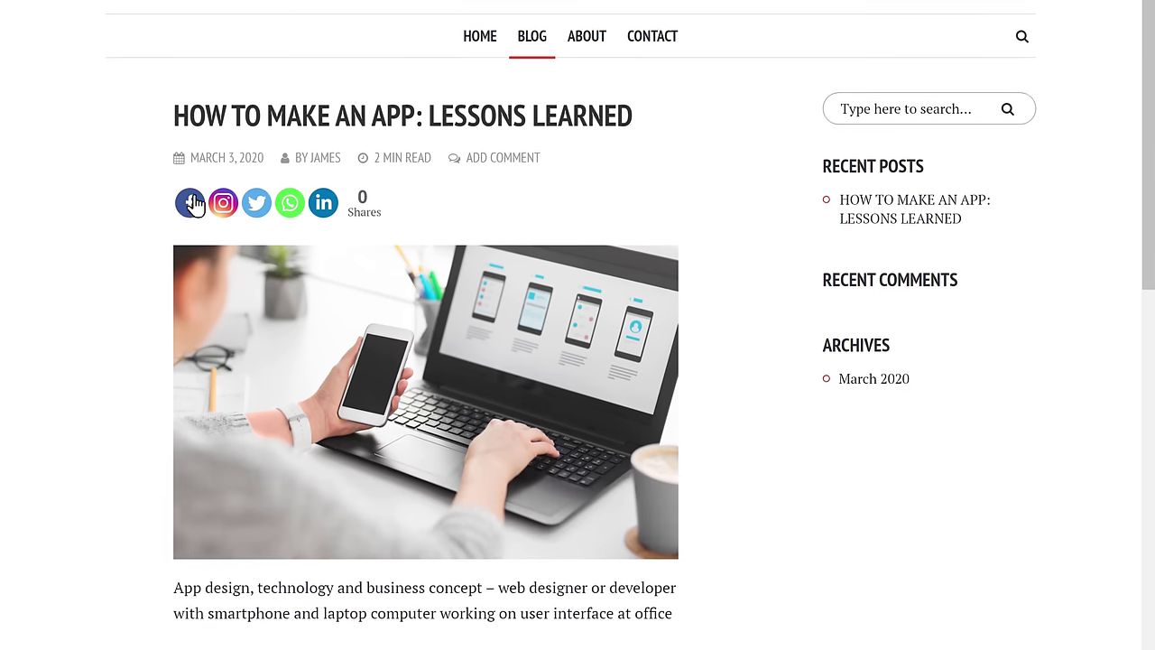
- Share the post to Facebook again so its counter reads 1, then return to the plugin settings
left_click(190, 203)
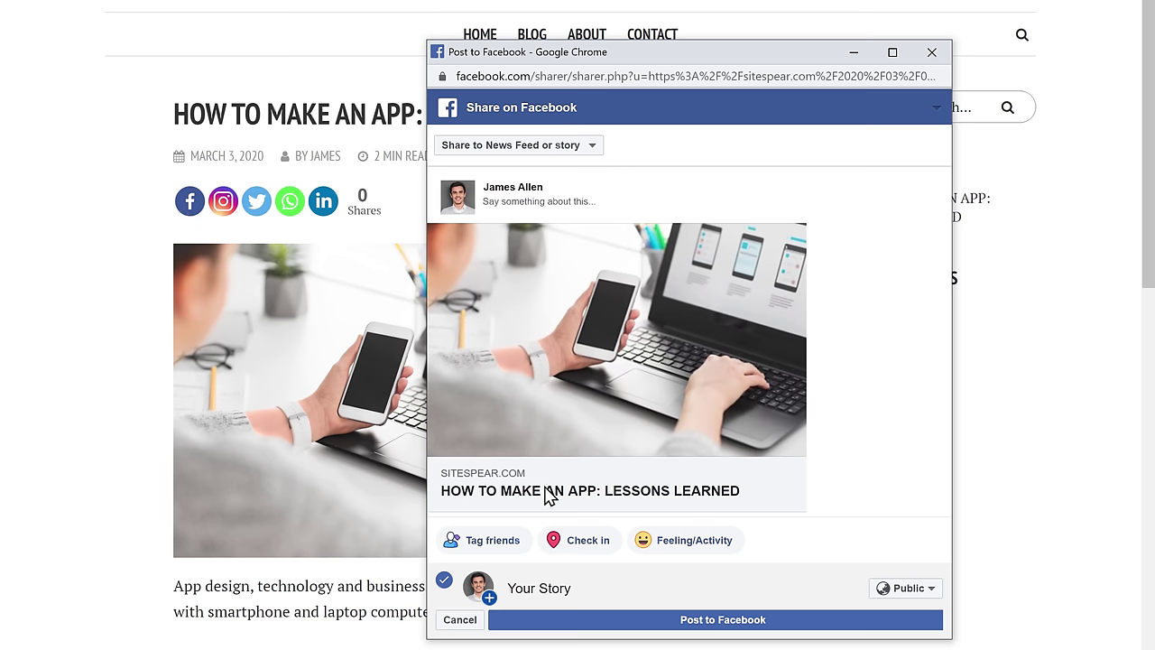
left_click(709, 627)
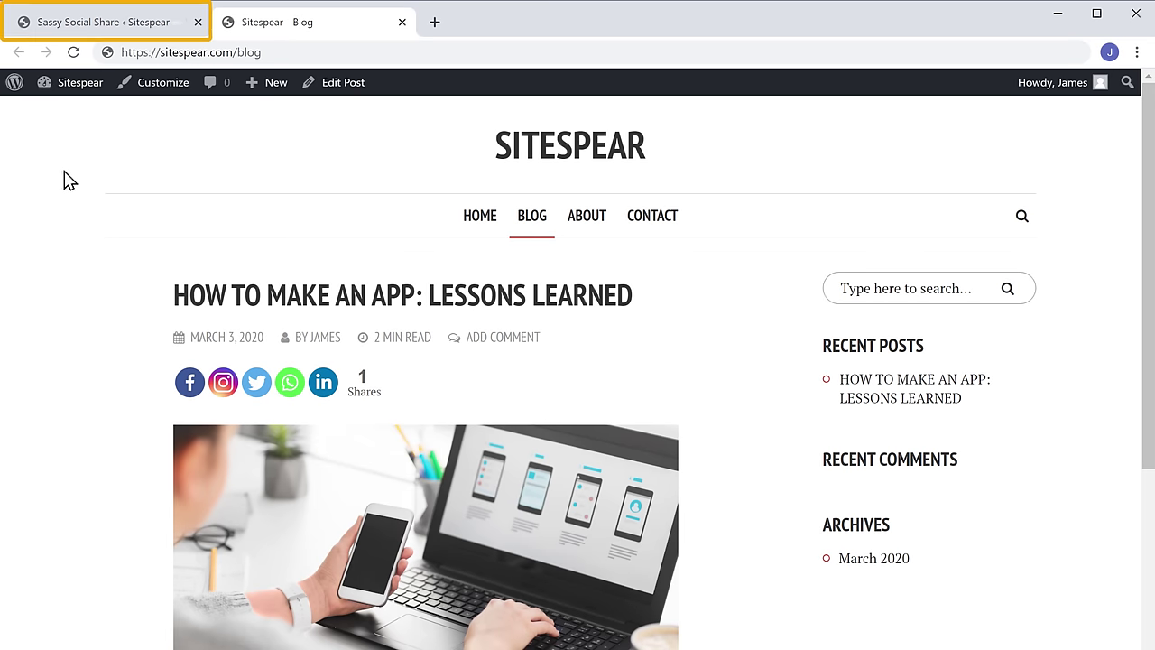
left_click(83, 29)
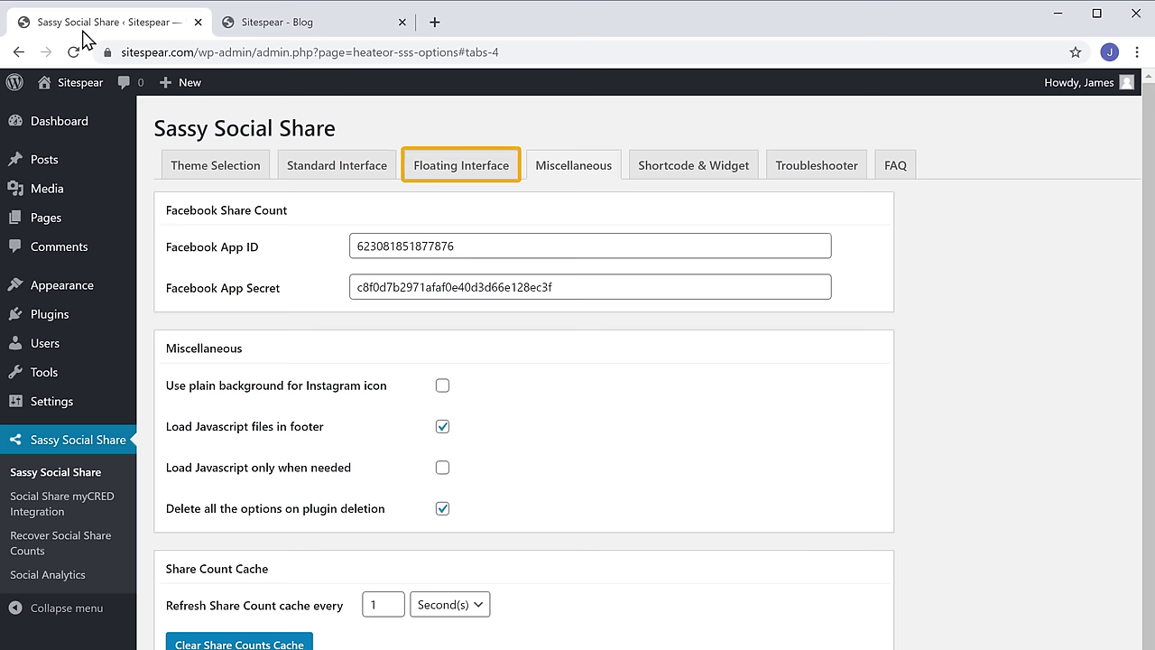
- Save the floating bar settings with 'Show total shares' enabled, then return to the Sitespear home page
left_click(453, 174)
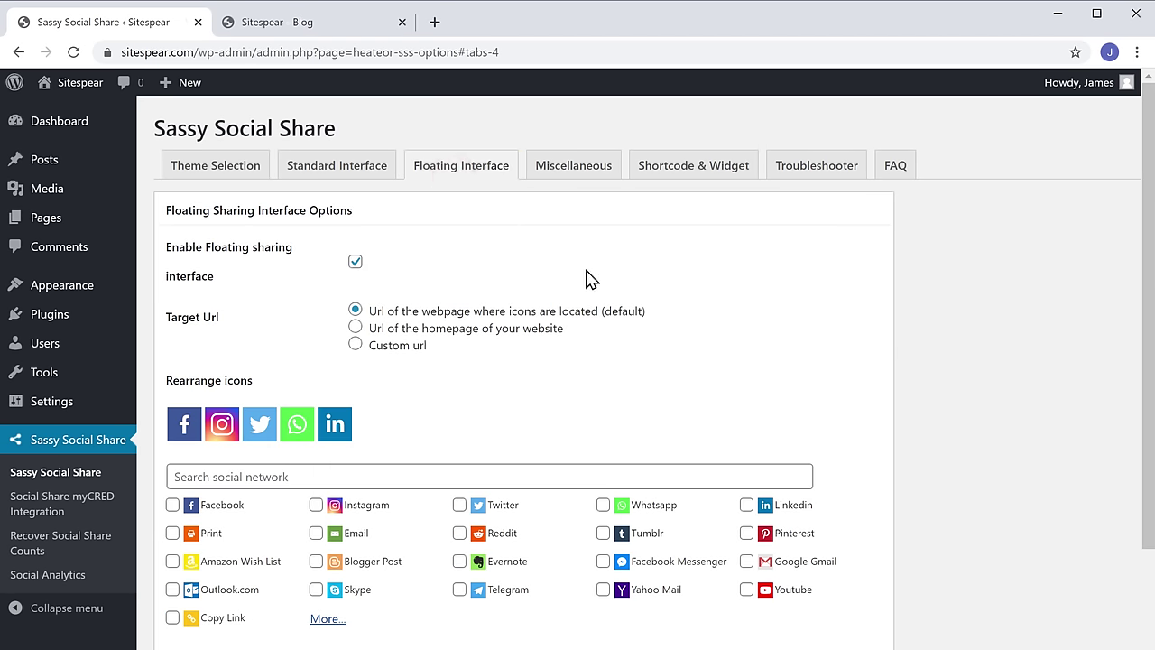
scroll(586, 280, "down", 7)
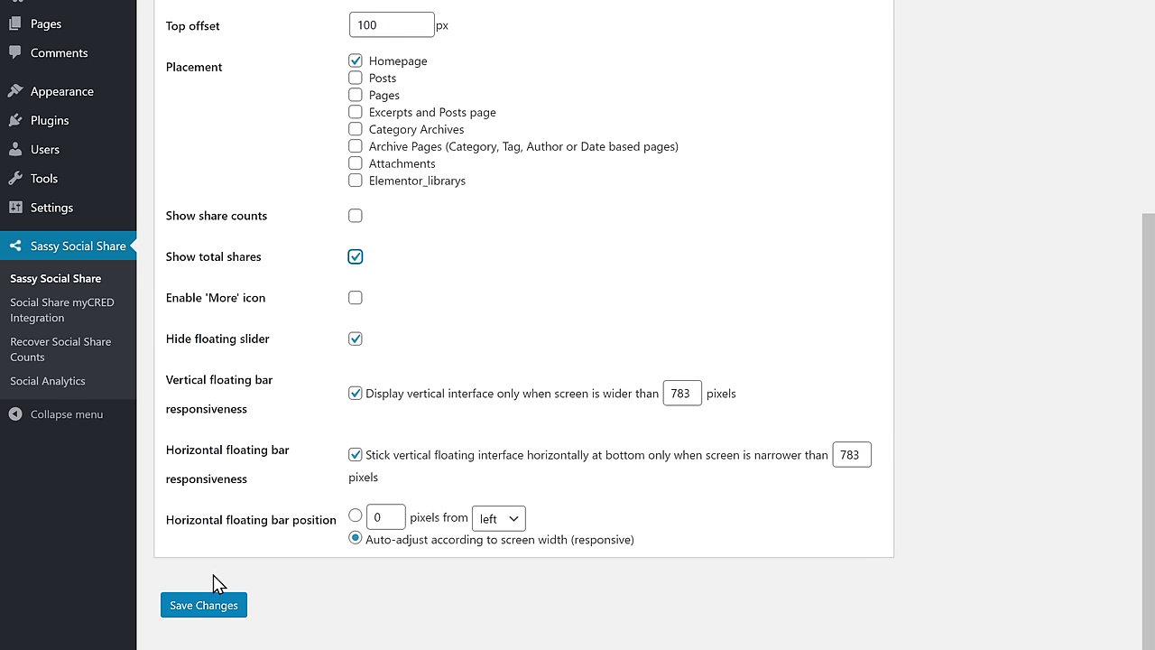
left_click(187, 614)
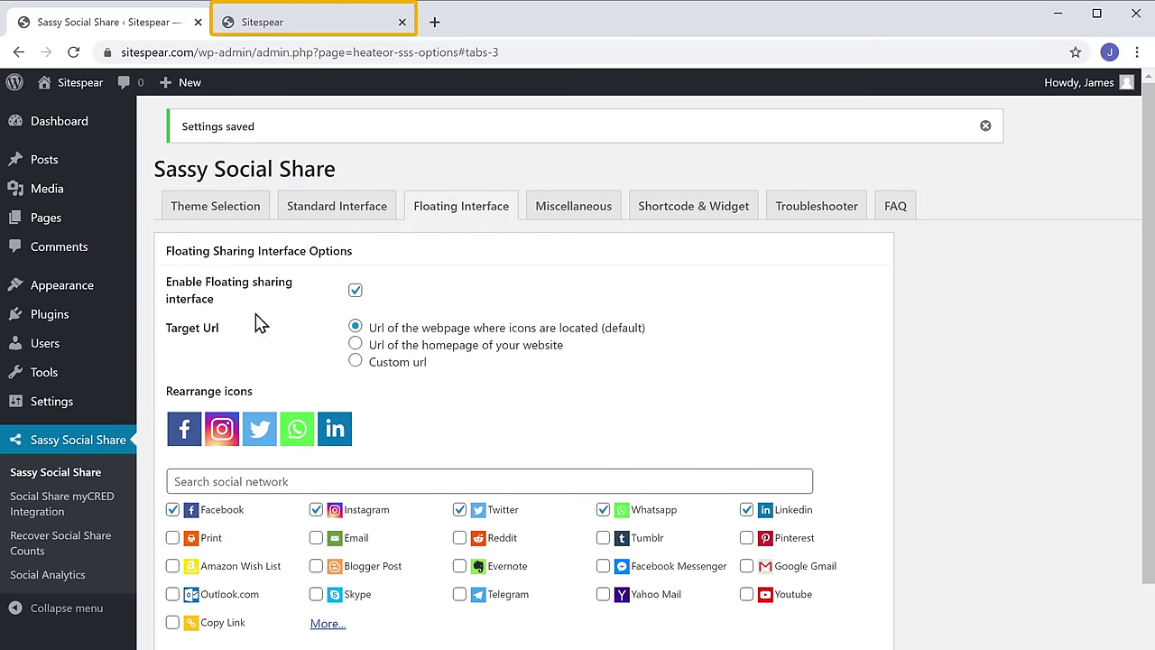
left_click(261, 33)
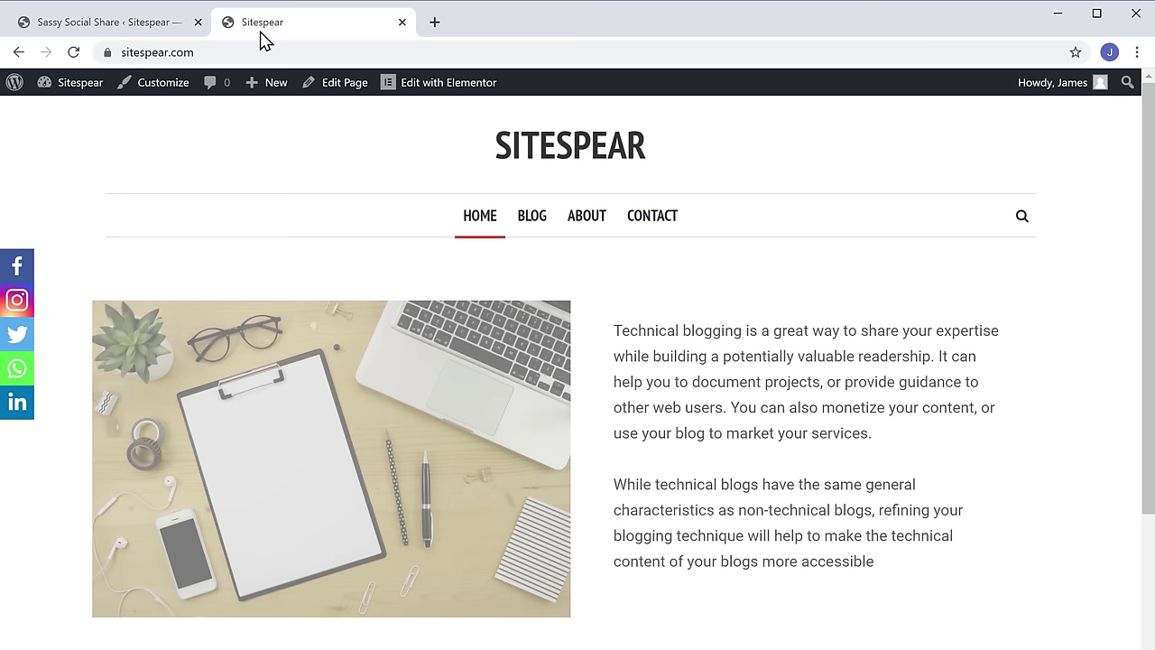
- Reload the Sitespear home page so the floating bar displays the total shares counter
left_click(74, 52)
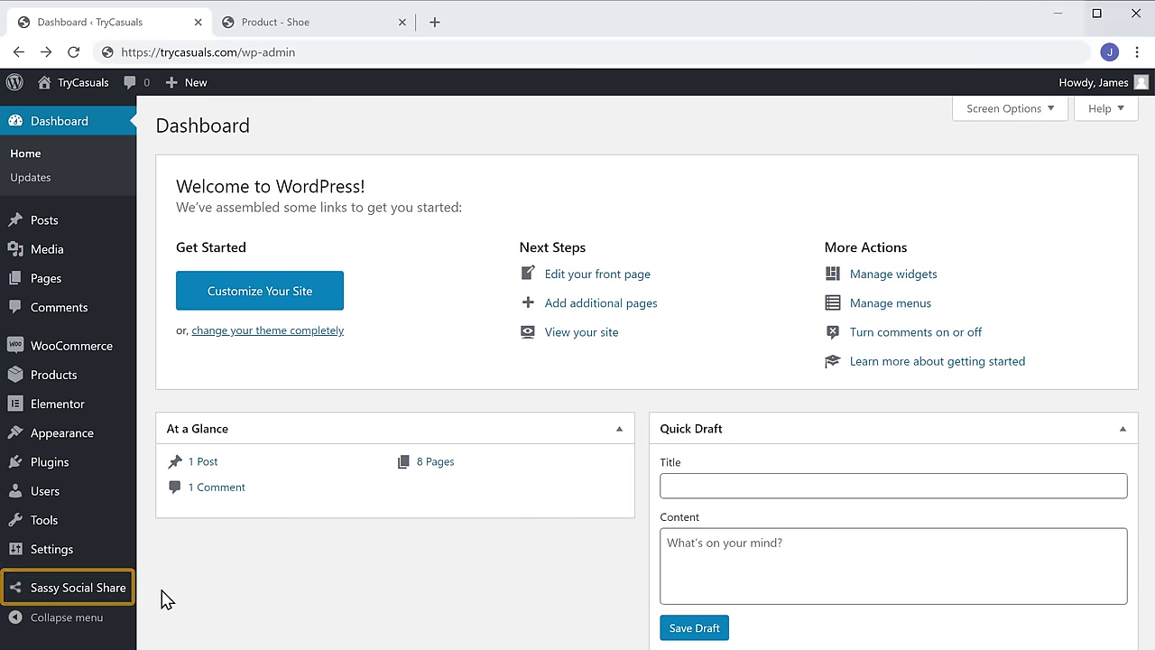
- Add WooCommerce Product Page placement to the standard share icons, save, and view the shoe product
left_click(79, 598)
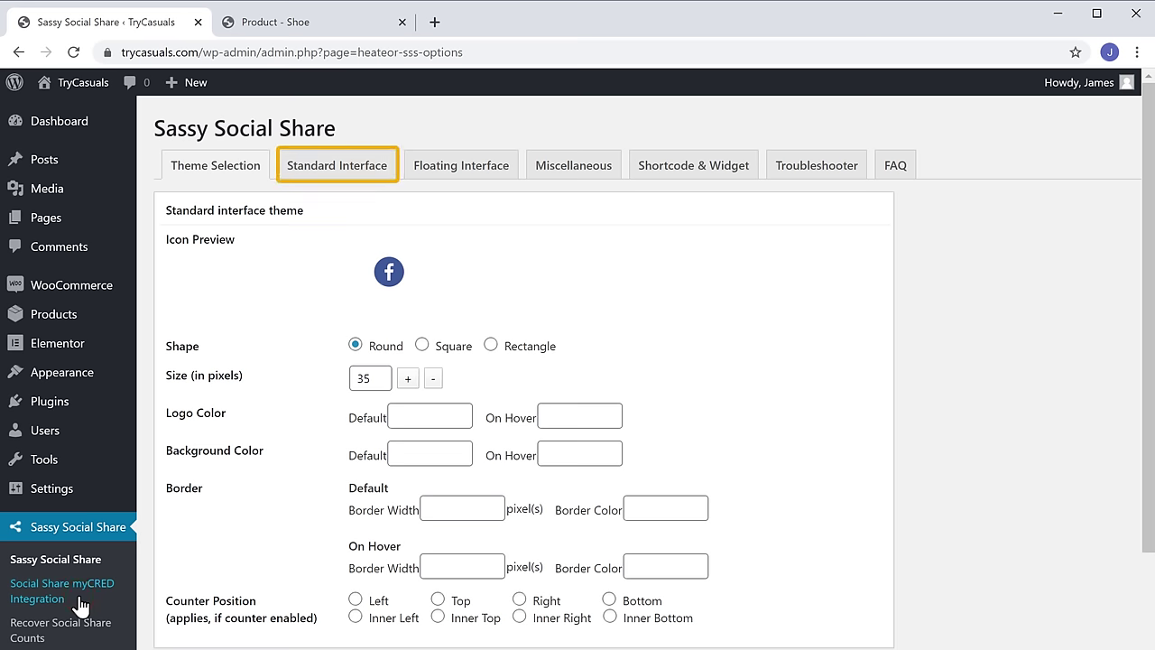
left_click(317, 181)
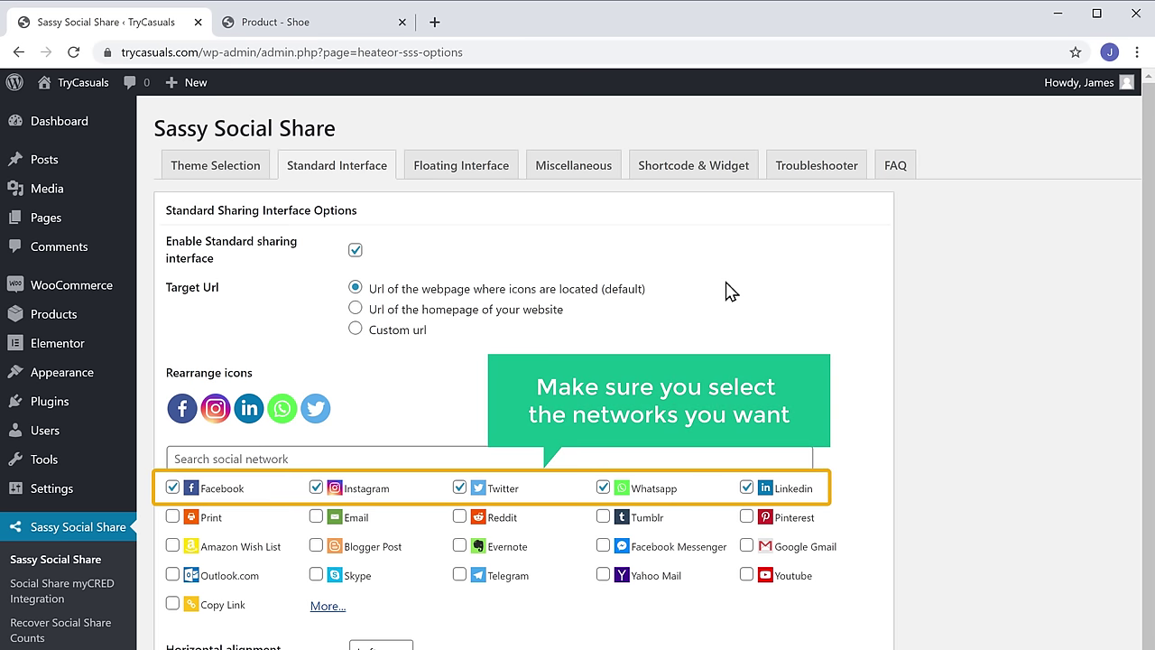
scroll(731, 291, "down", 4)
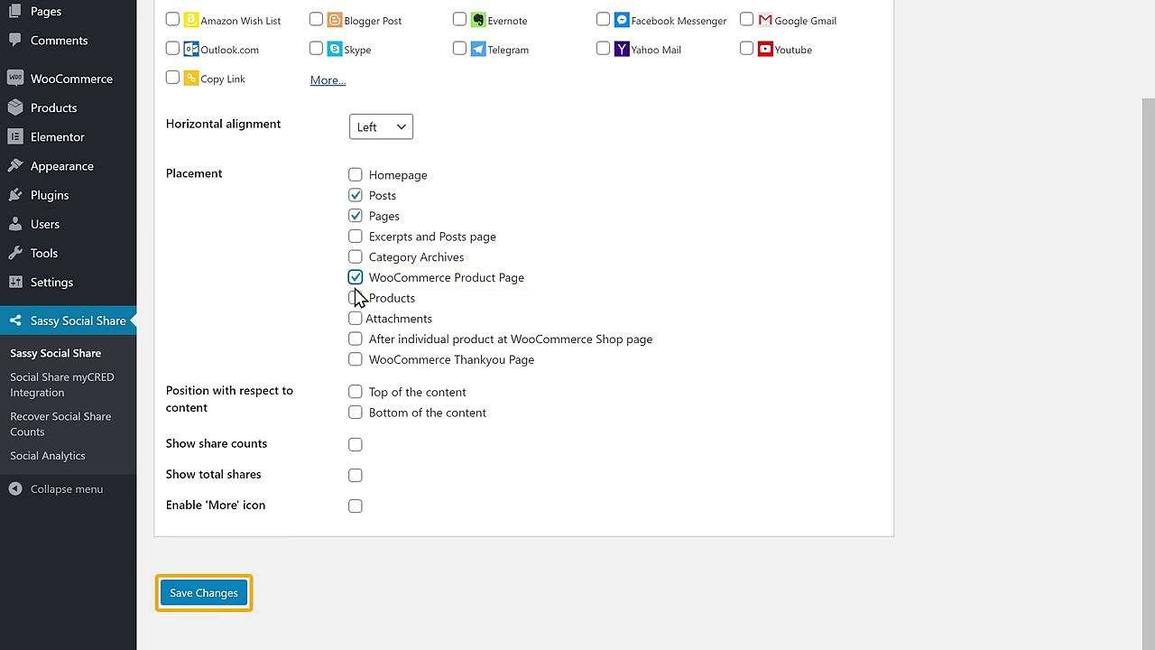
left_click(191, 607)
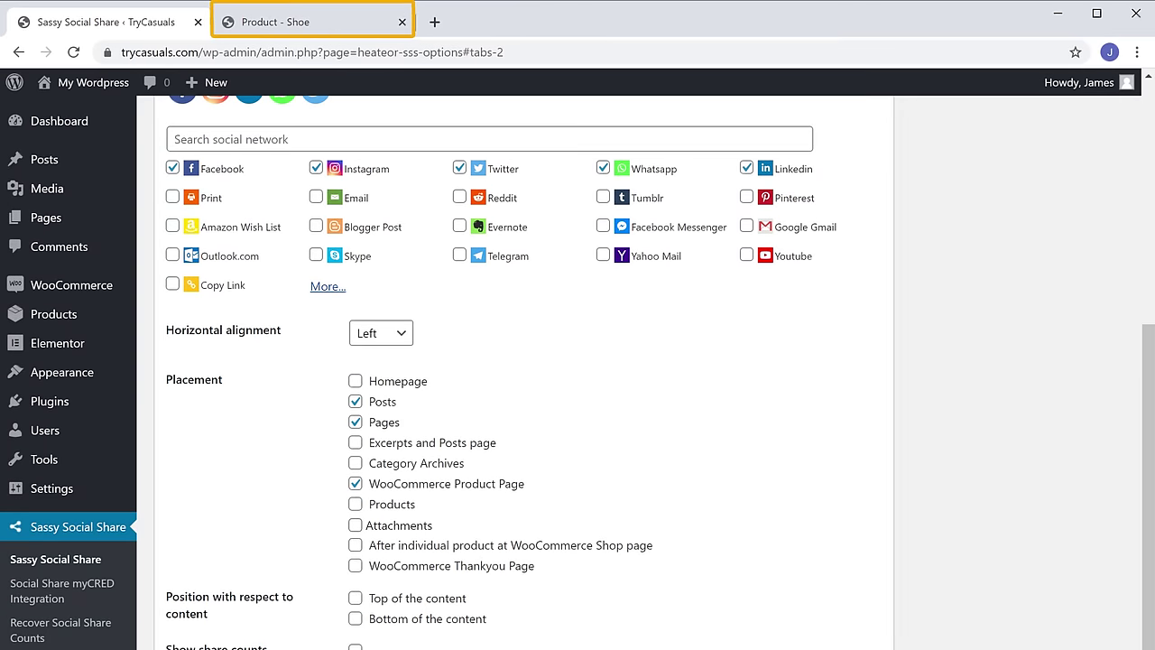
left_click(266, 27)
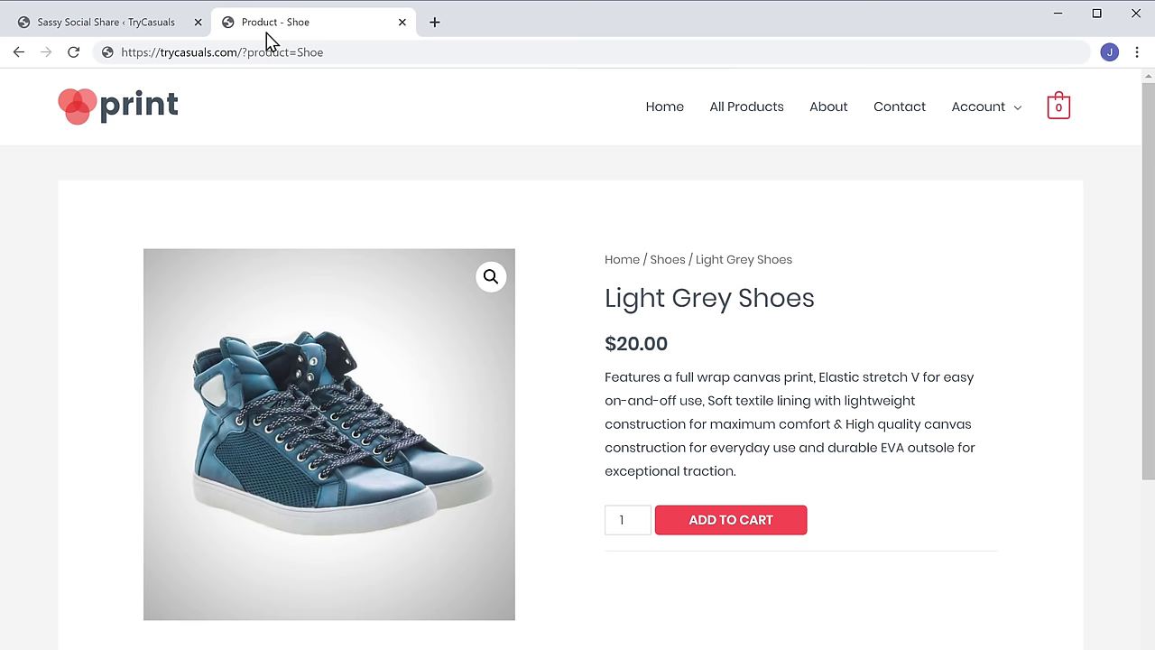
- Reload the Light Grey Shoes page and post the product to LinkedIn via its share icon
left_click(72, 62)
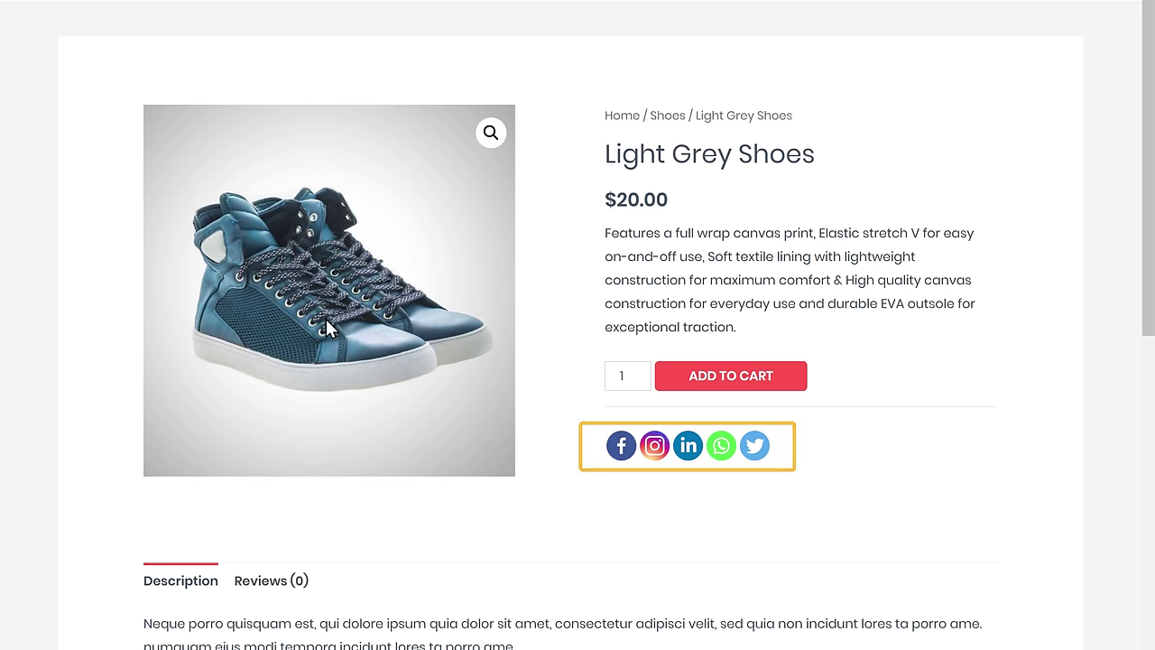
left_click(688, 463)
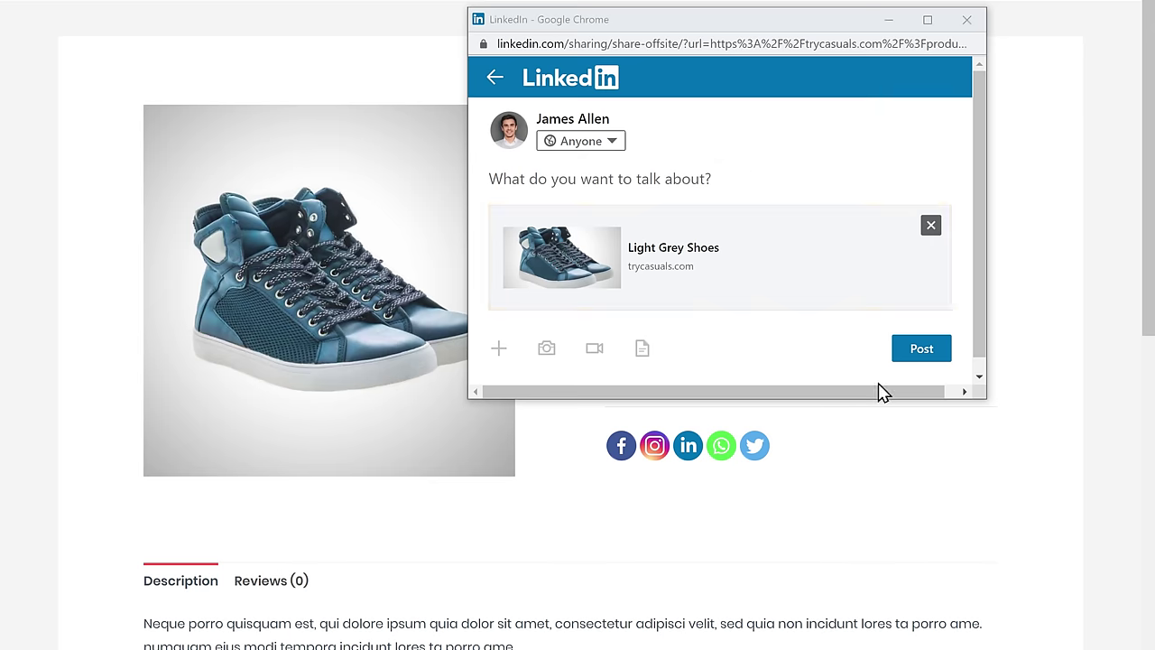
left_click(922, 360)
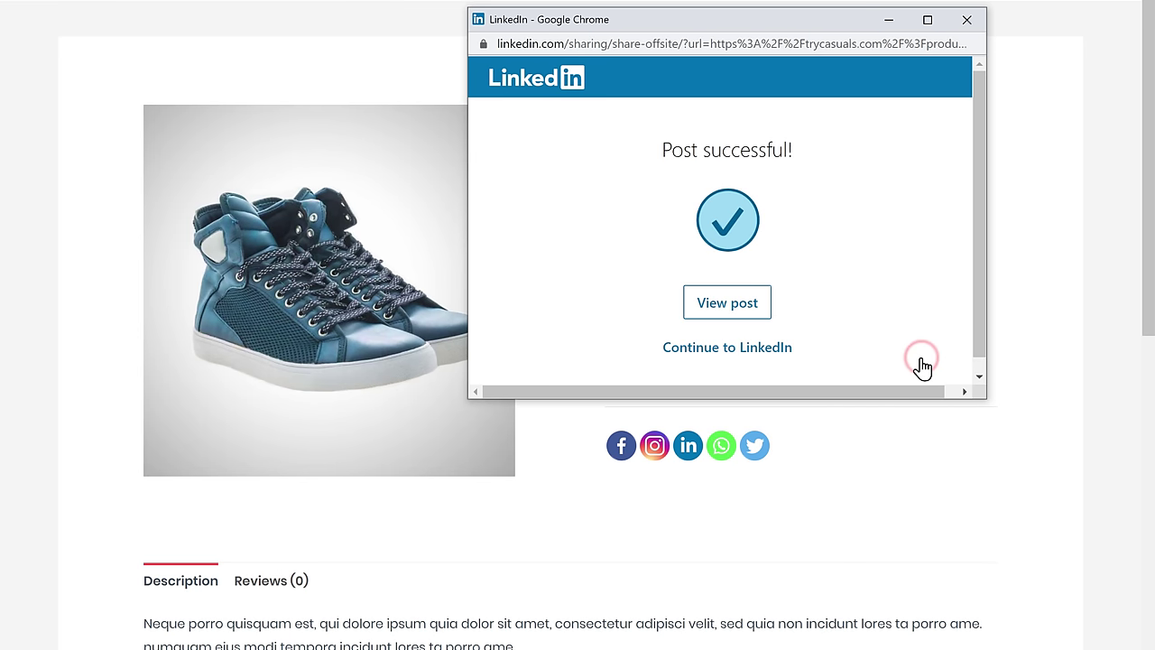